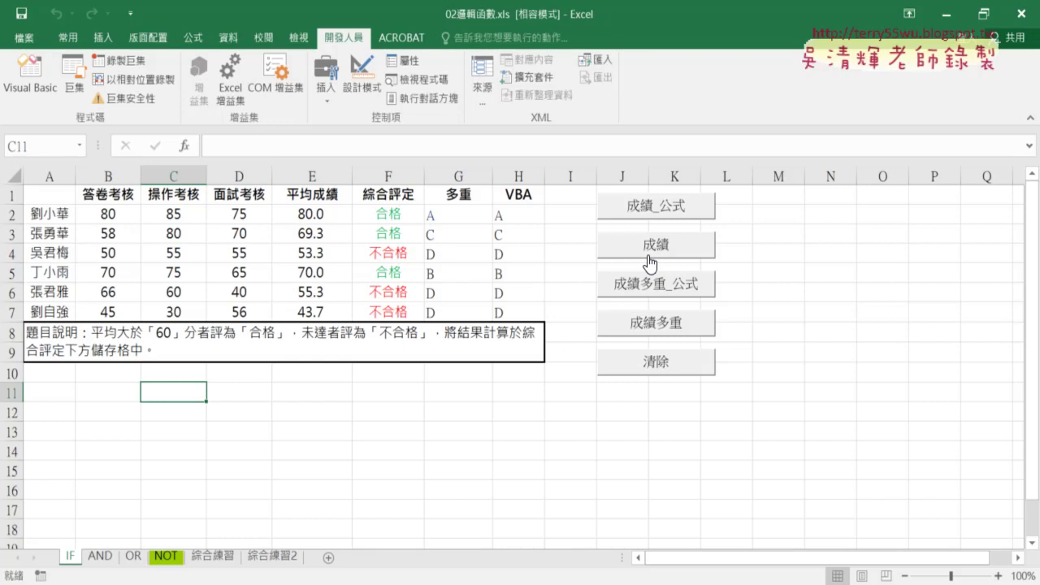
Run the 成績 pass/fail macro on H2:H7, clear the results, then rerun it.
{"action": "left_click", "coordinate": [650, 263]}
{"action": "left_click_drag", "start_coordinate": [511, 215], "coordinate": [511, 311]}
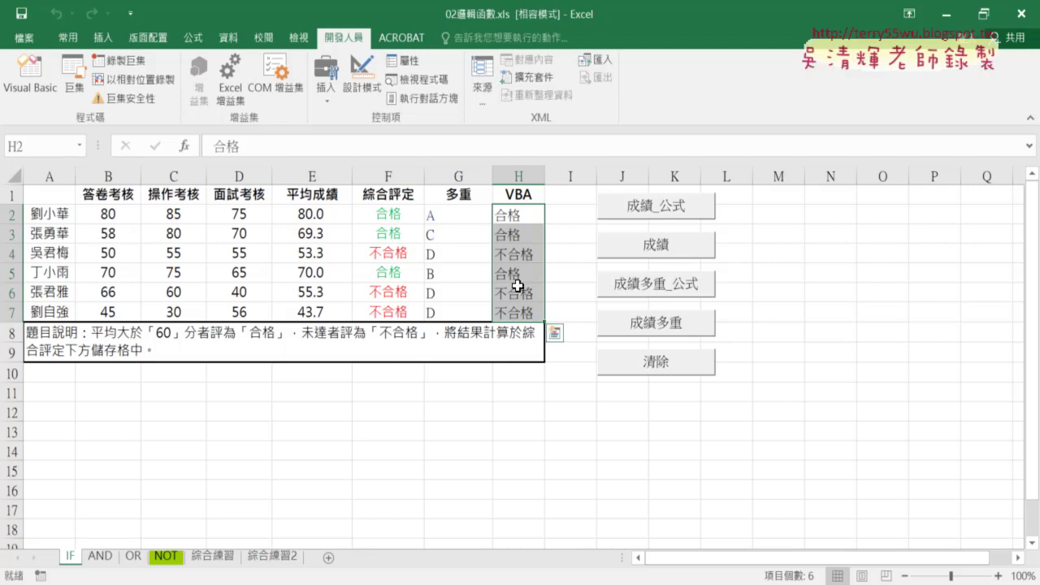
{"action": "left_click", "coordinate": [671, 369]}
{"action": "left_click", "coordinate": [654, 258]}
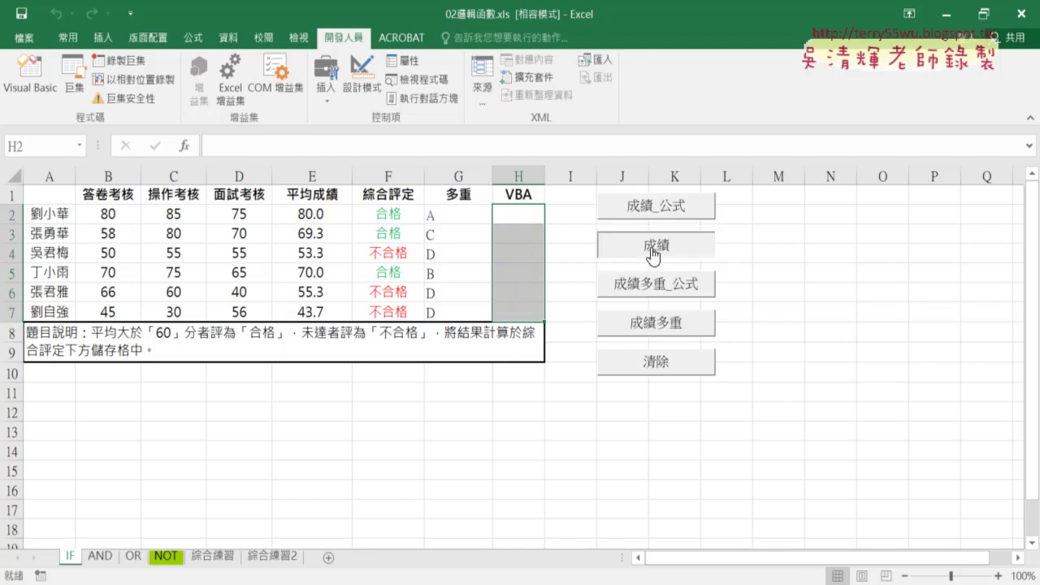
Check the VBA editor, then run 成績_公式 to write 合格/不合格 into column H.
{"action": "left_click", "coordinate": [22, 91]}
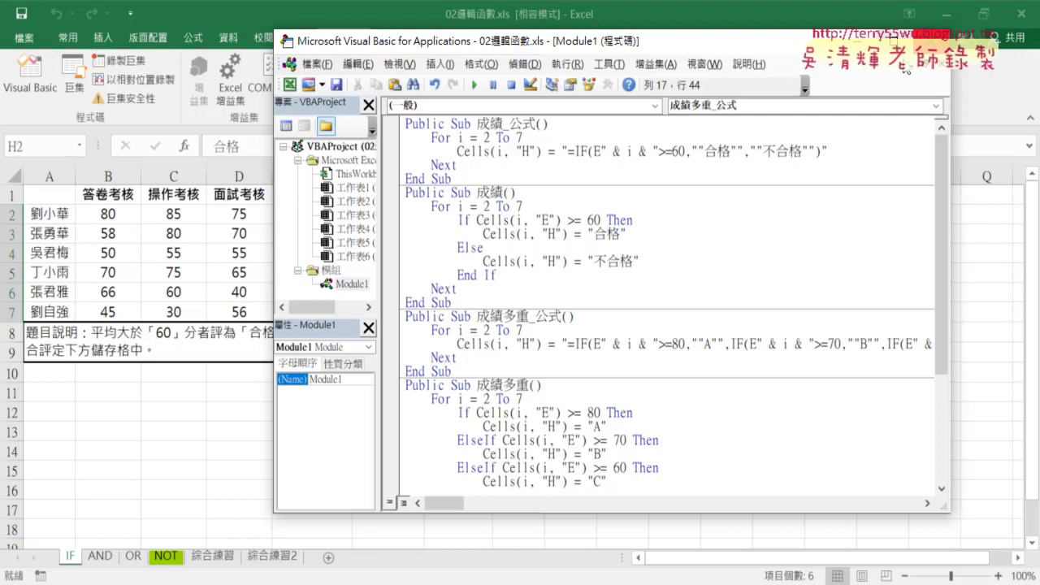
{"action": "left_click", "coordinate": [933, 41]}
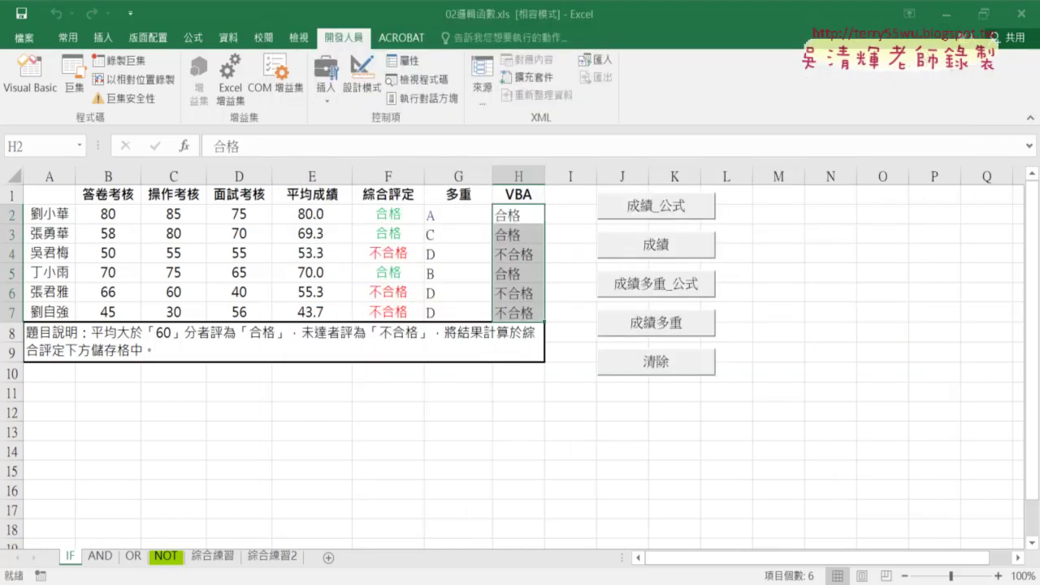
{"action": "left_click", "coordinate": [662, 213]}
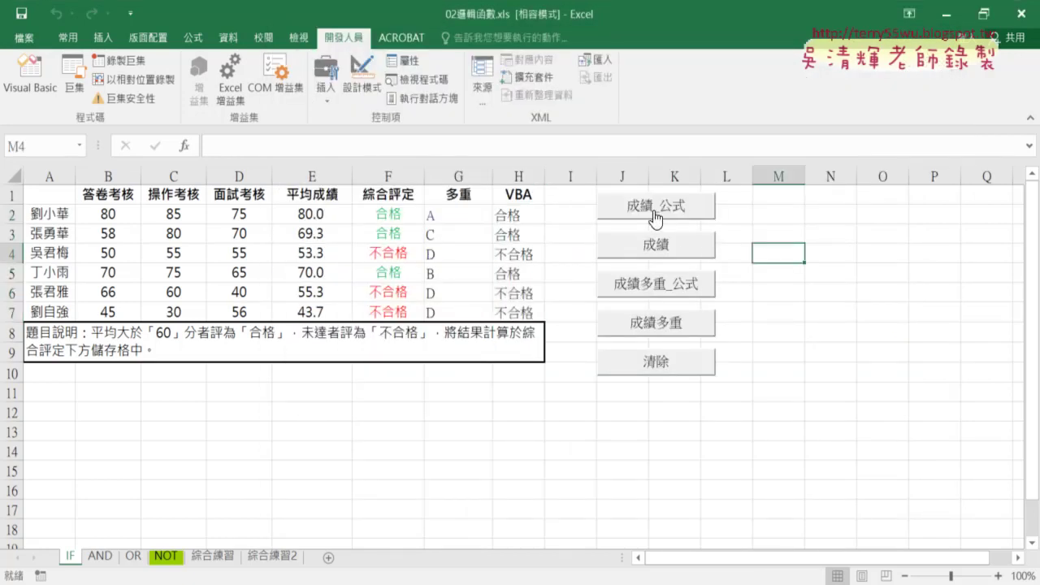
Inspect the IF formula in H2, then view the Module1 macro code in the VBA editor.
{"action": "left_click", "coordinate": [511, 217]}
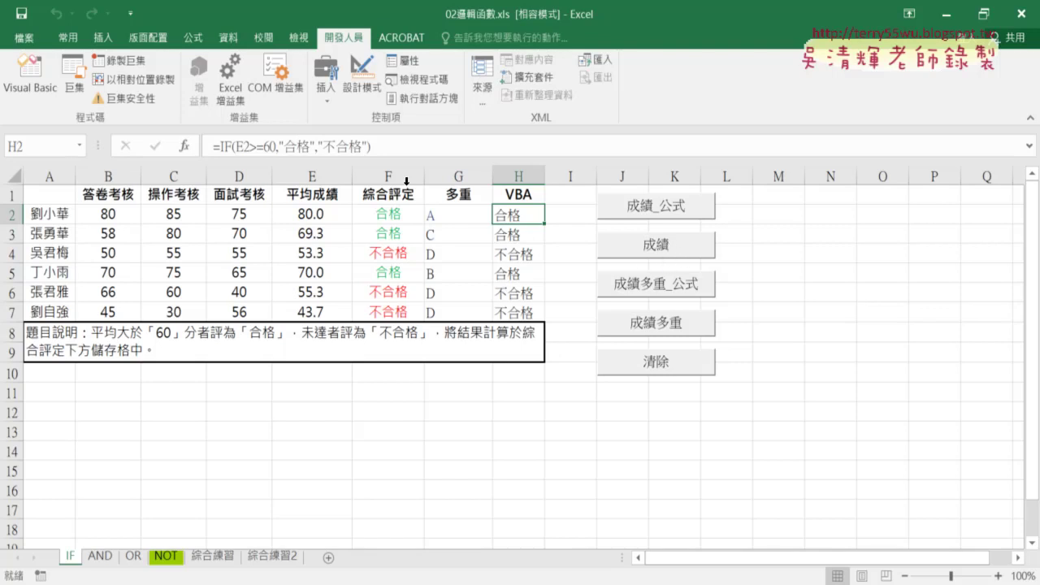
{"action": "left_click", "coordinate": [30, 77]}
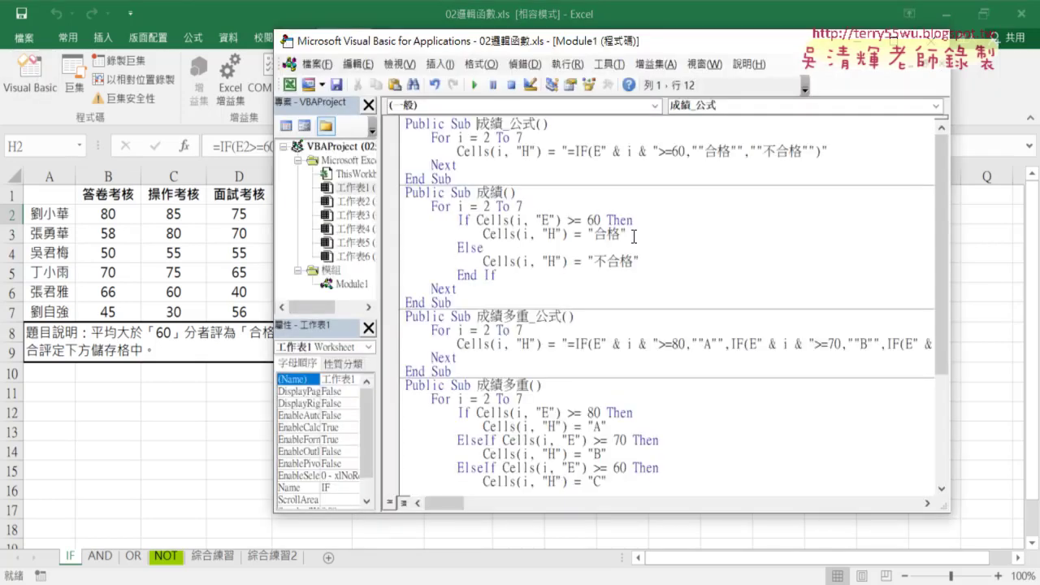
Start a new line under the 成績 macro's 合格 assignment, reusing Cells(i, "H") from it.
{"action": "left_click_drag", "start_coordinate": [477, 193], "coordinate": [504, 192]}
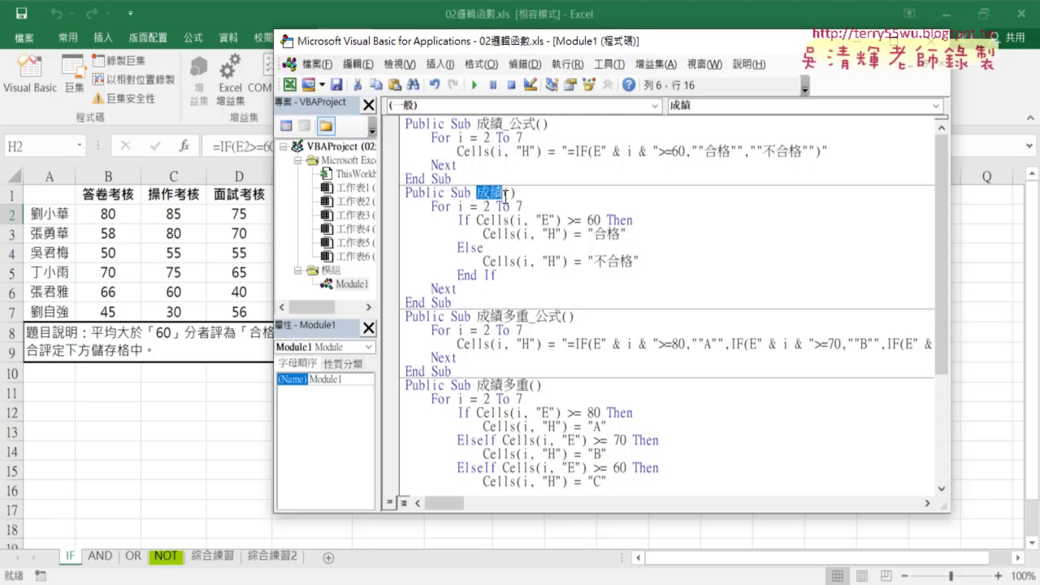
{"action": "left_click", "coordinate": [641, 233]}
{"action": "key", "text": "Return"}
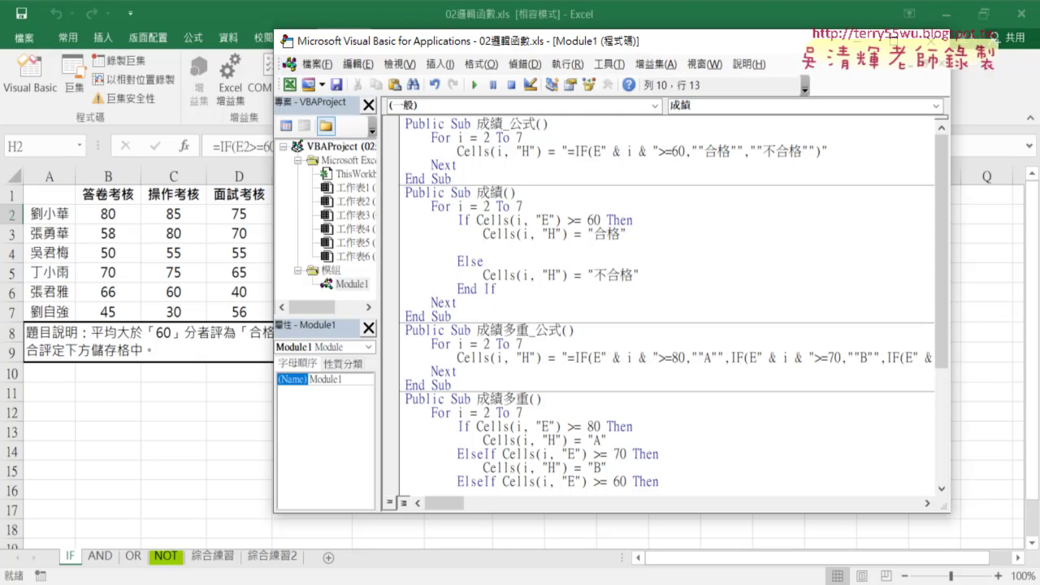
{"action": "left_click_drag", "start_coordinate": [627, 234], "coordinate": [485, 233]}
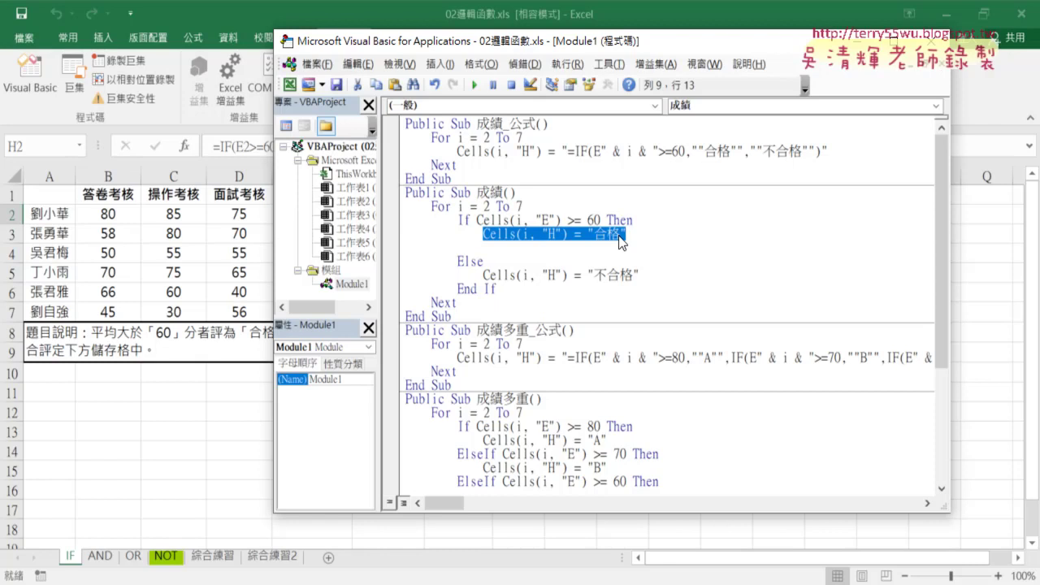
{"action": "left_click", "coordinate": [552, 250]}
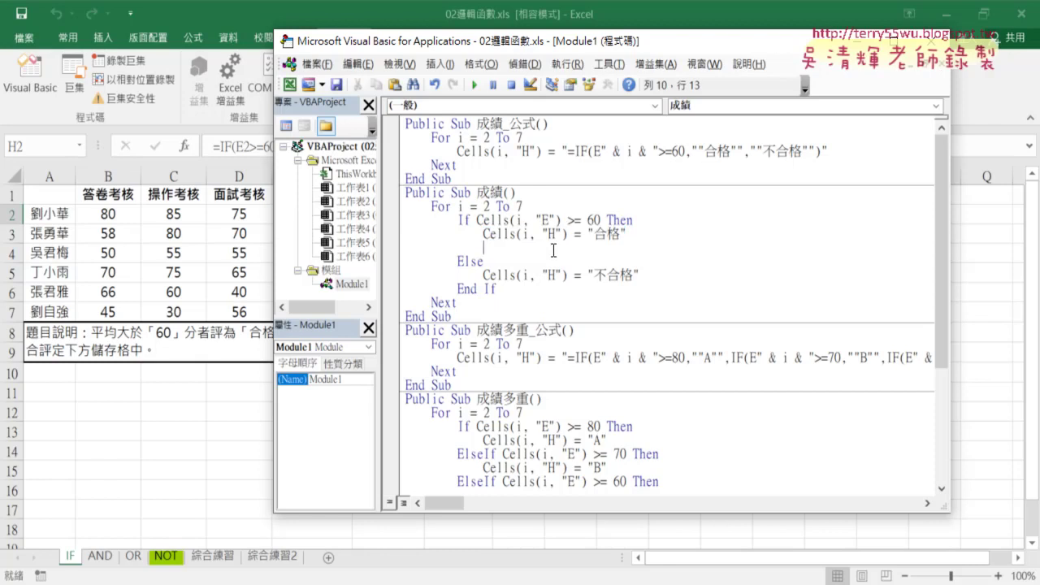
{"action": "mouse_move", "coordinate": [567, 233]}
{"action": "left_mouse_down"}
{"action": "mouse_move", "coordinate": [484, 233]}
{"action": "mouse_move", "coordinate": [499, 258]}
{"action": "left_mouse_up"}
Complete the new line as Cells(i, "H").Font.Color = RGB(0, 255, 0).
{"action": "type", "text": "."}
{"action": "type", "text": "fo"}
{"action": "type", "text": "nt."}
{"action": "type", "text": "colo"}
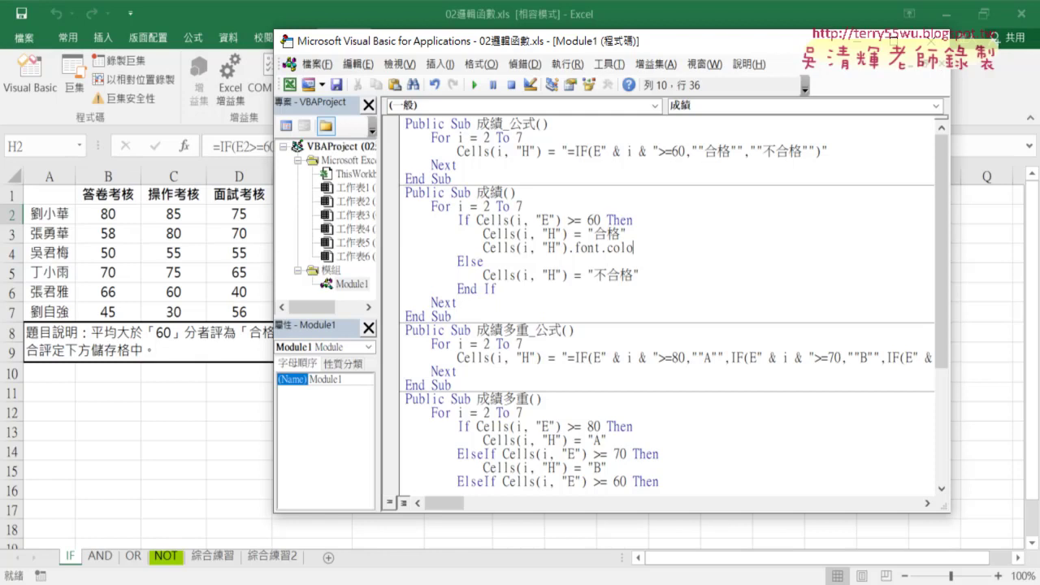
{"action": "type", "text": "r"}
{"action": "type", "text": "="}
{"action": "type", "text": "rgb"}
{"action": "type", "text": "("}
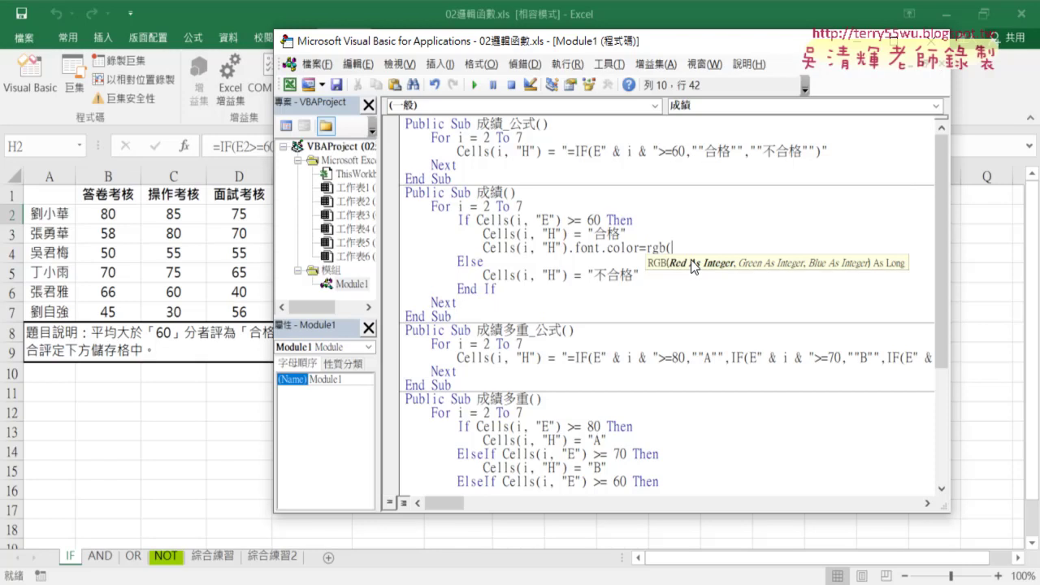
{"action": "type", "text": "0"}
{"action": "type", "text": ","}
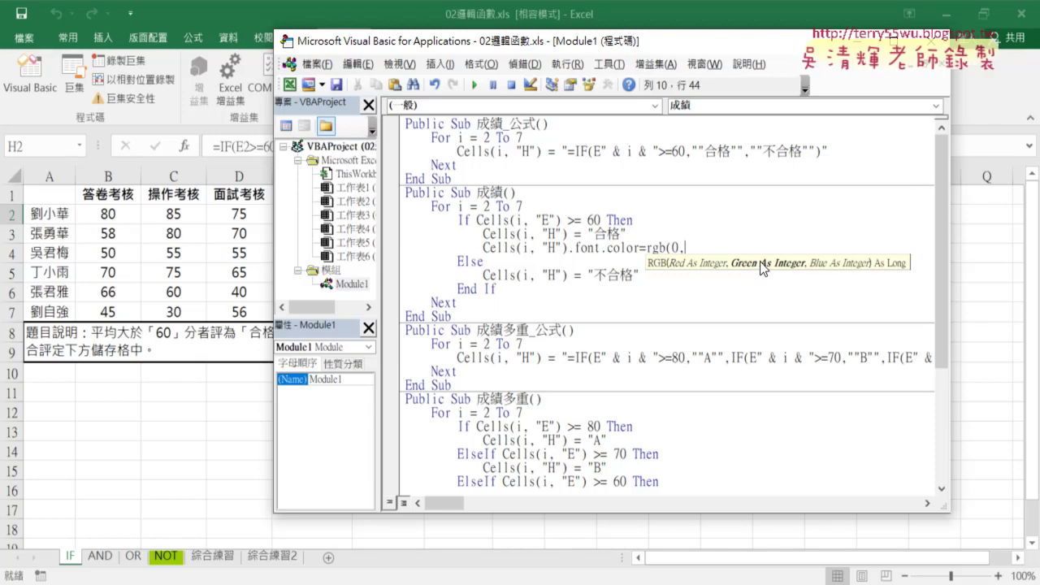
{"action": "type", "text": "2"}
{"action": "type", "text": "55,"}
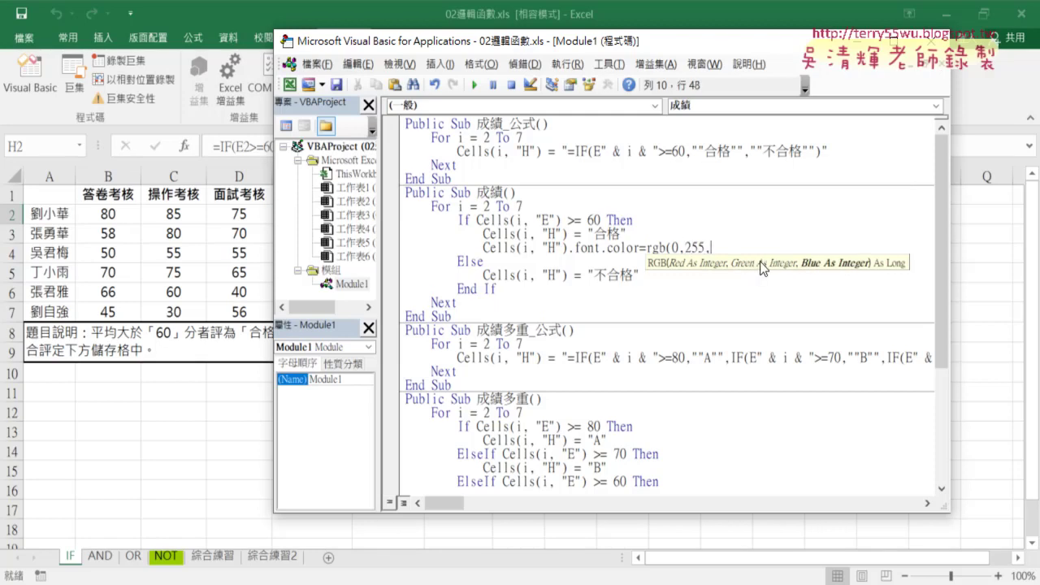
{"action": "type", "text": "0)"}
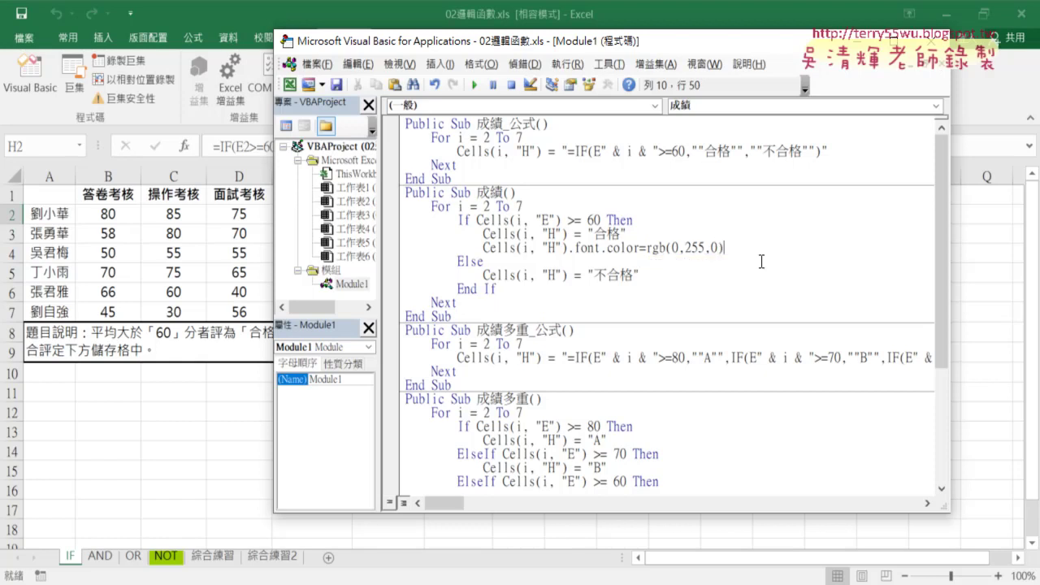
{"action": "left_click", "coordinate": [700, 275]}
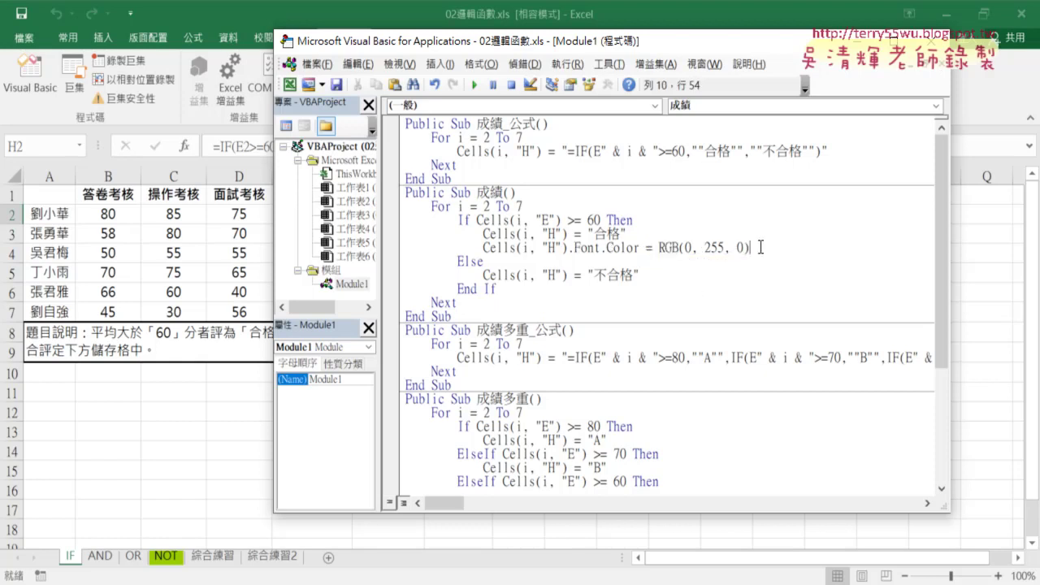
Run the updated 成績 macro so 合格 in H2, H3 and H5 turns green.
{"action": "left_click_drag", "start_coordinate": [761, 247], "coordinate": [483, 247]}
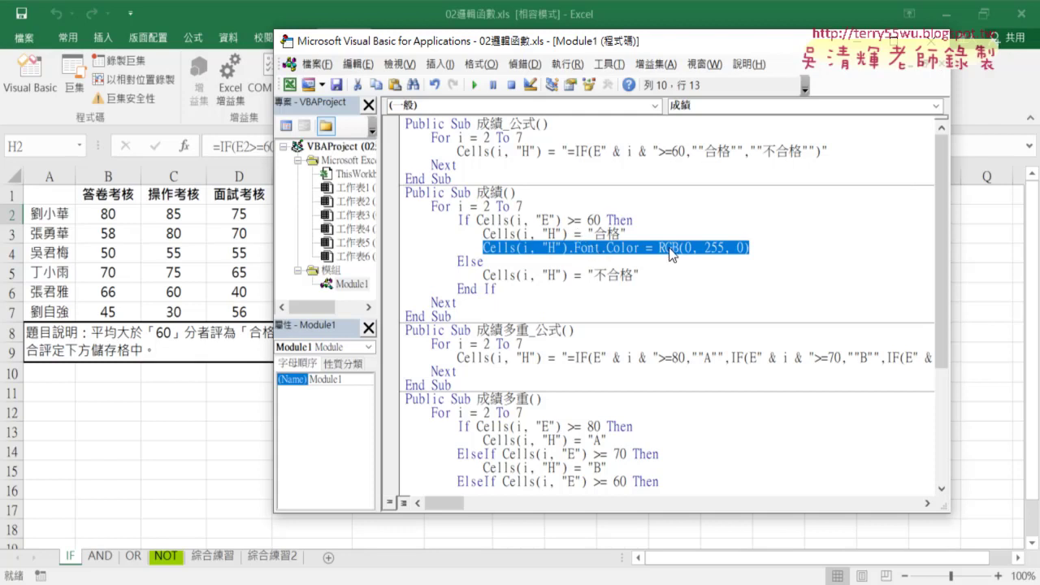
{"action": "left_click_drag", "start_coordinate": [561, 50], "coordinate": [836, 68]}
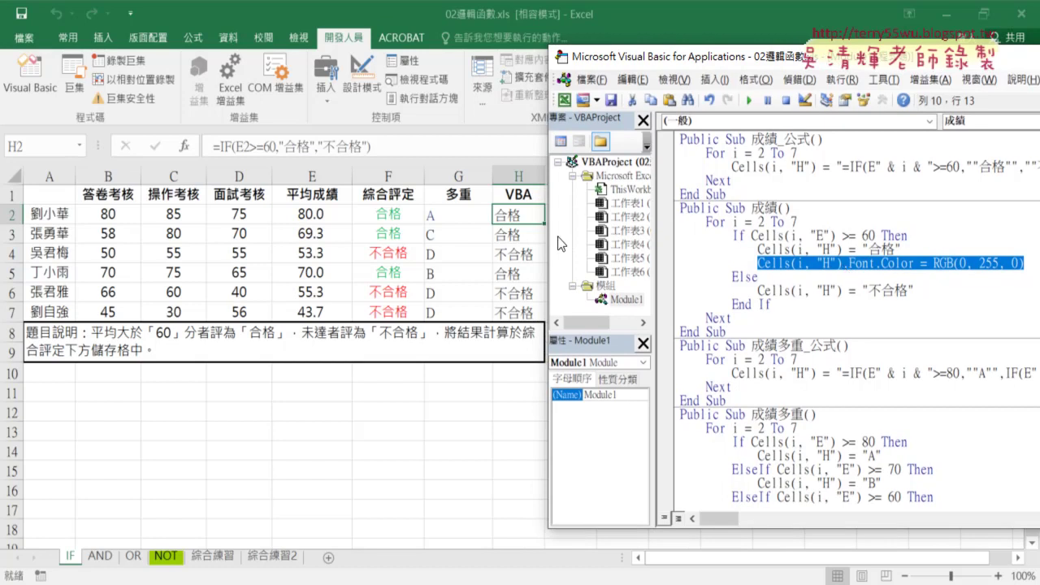
{"action": "left_click", "coordinate": [736, 241]}
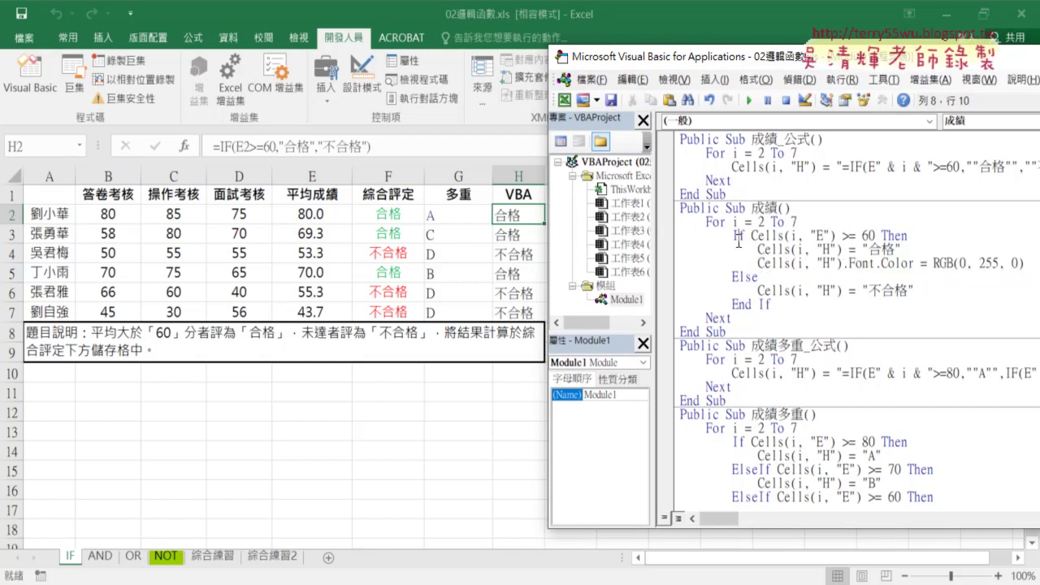
{"action": "left_click", "coordinate": [750, 101]}
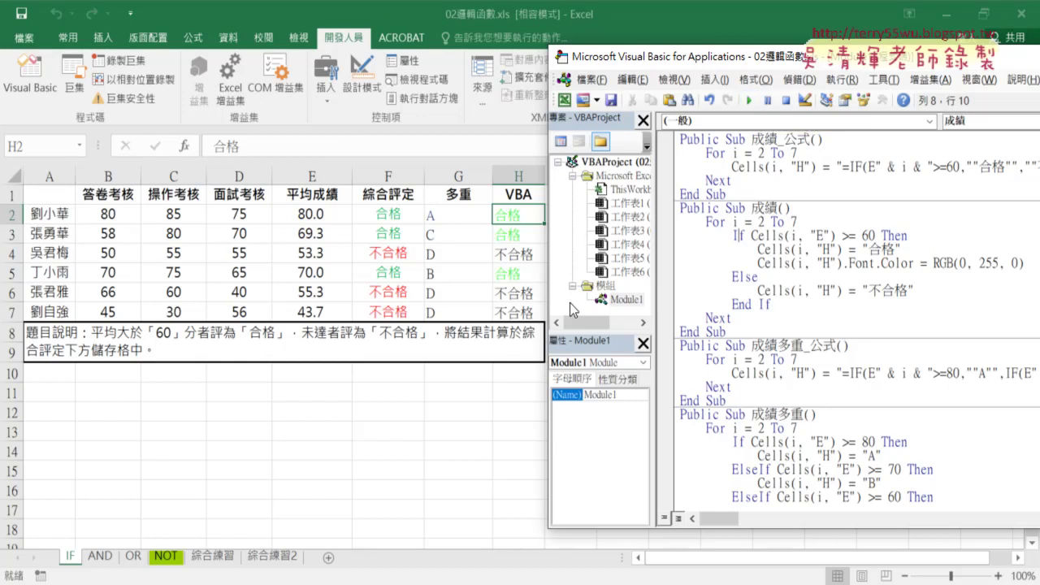
Copy the green Font.Color line into a new line in the 不合格 Else branch.
{"action": "left_click", "coordinate": [932, 290]}
{"action": "key", "text": "Return"}
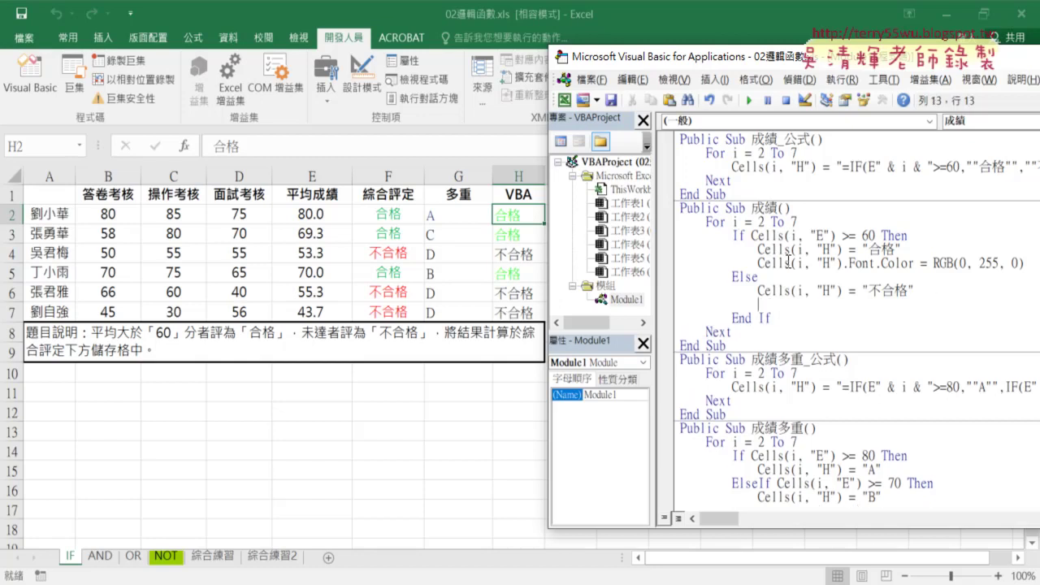
{"action": "left_click_drag", "start_coordinate": [757, 264], "coordinate": [1025, 263]}
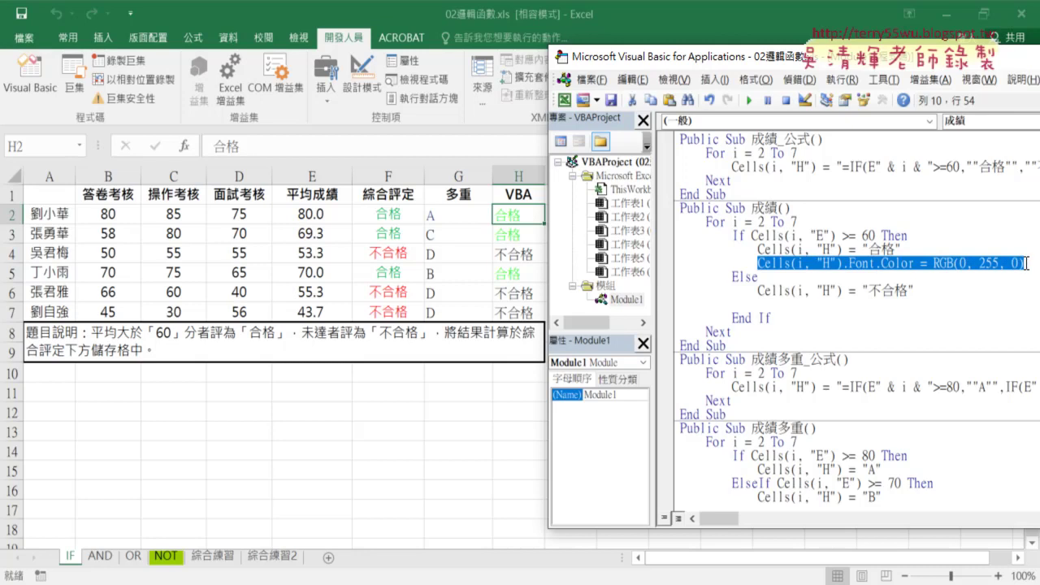
{"action": "left_click_drag", "start_coordinate": [854, 263], "coordinate": [817, 313]}
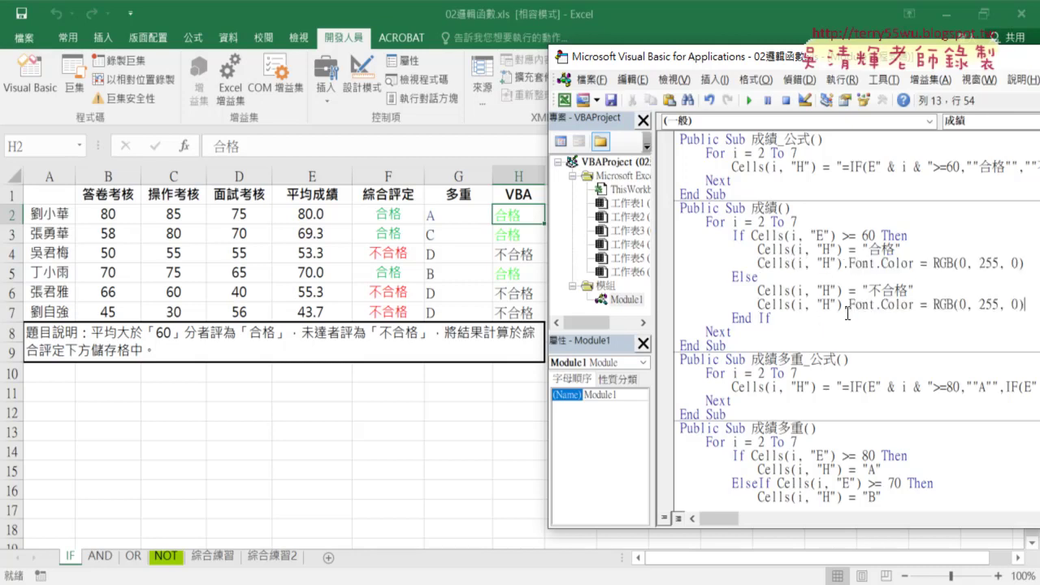
Change the copied line's colour to RGB(255, 0, 0) for failing results.
{"action": "left_click", "coordinate": [888, 305]}
{"action": "left_click_drag", "start_coordinate": [934, 305], "coordinate": [953, 306]}
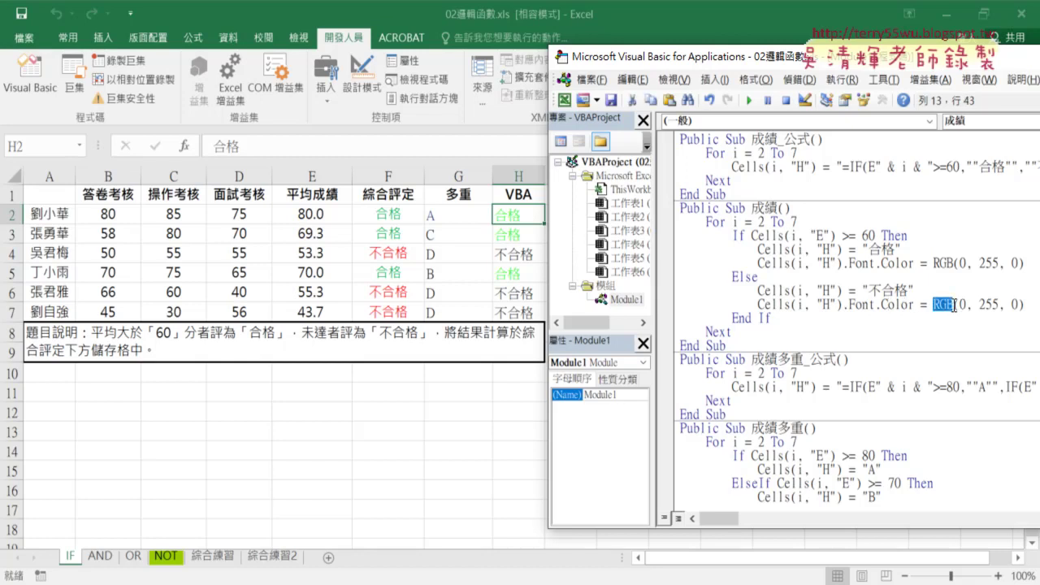
{"action": "left_click", "coordinate": [965, 305]}
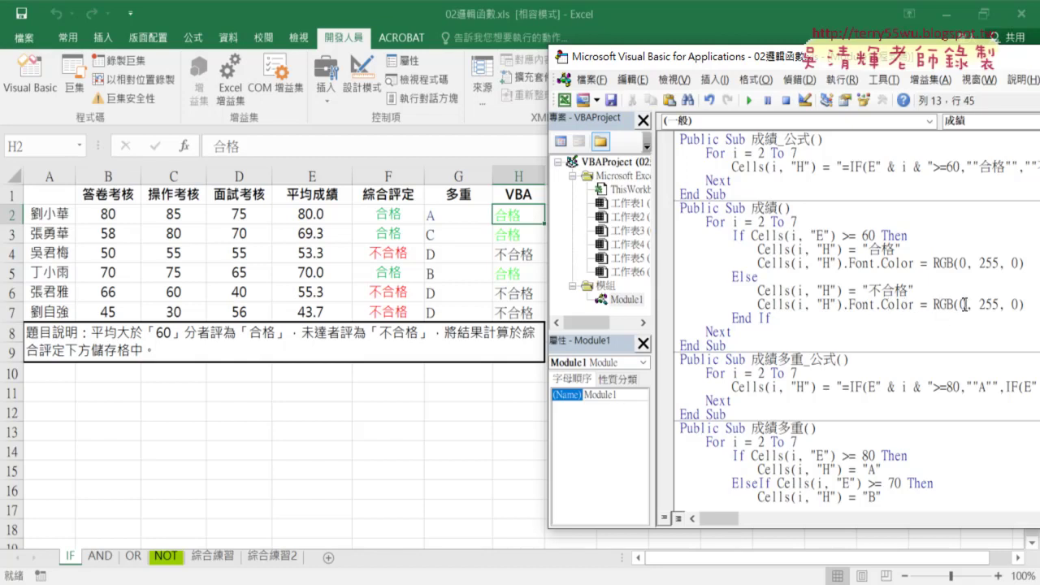
{"action": "double_click", "coordinate": [964, 305]}
{"action": "type", "text": "255"}
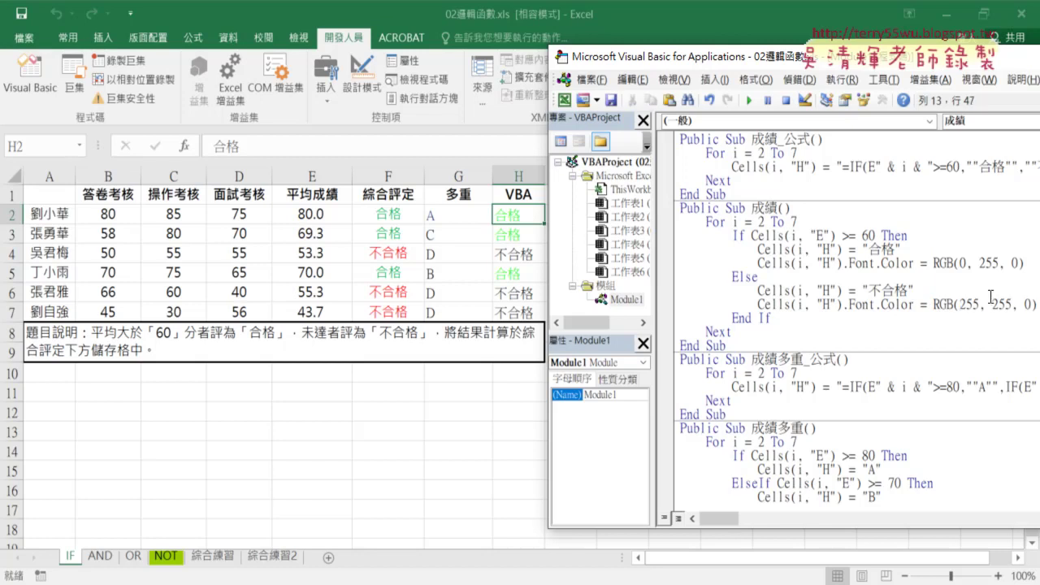
{"action": "left_click_drag", "start_coordinate": [992, 304], "coordinate": [1013, 305]}
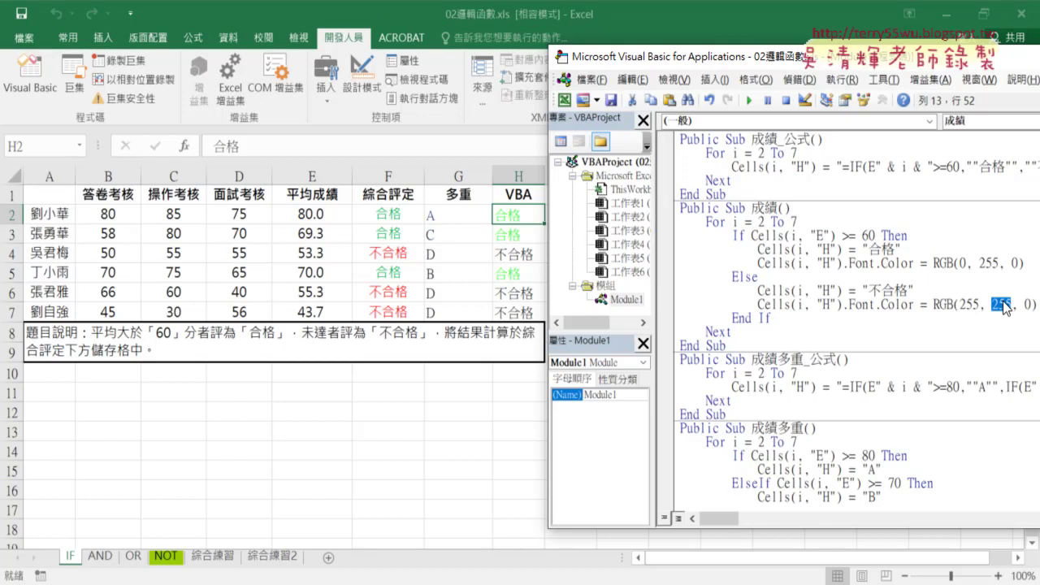
{"action": "type", "text": "0"}
{"action": "key", "text": "Up"}
{"action": "key", "text": "Up"}
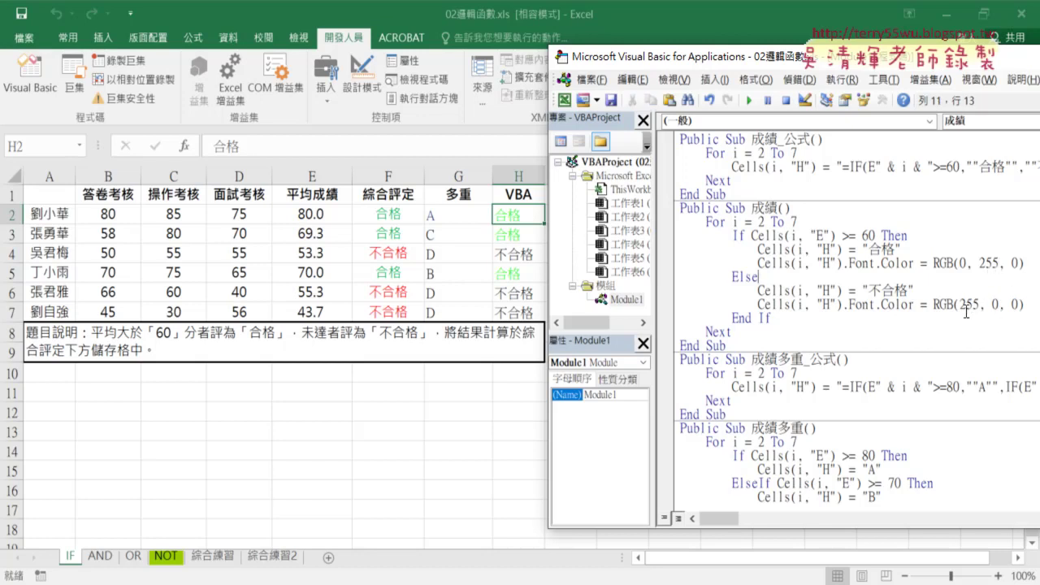
Rerun 成績 so 不合格 results in column H turn red and 合格 stays green.
{"action": "left_click_drag", "start_coordinate": [933, 263], "coordinate": [1025, 264]}
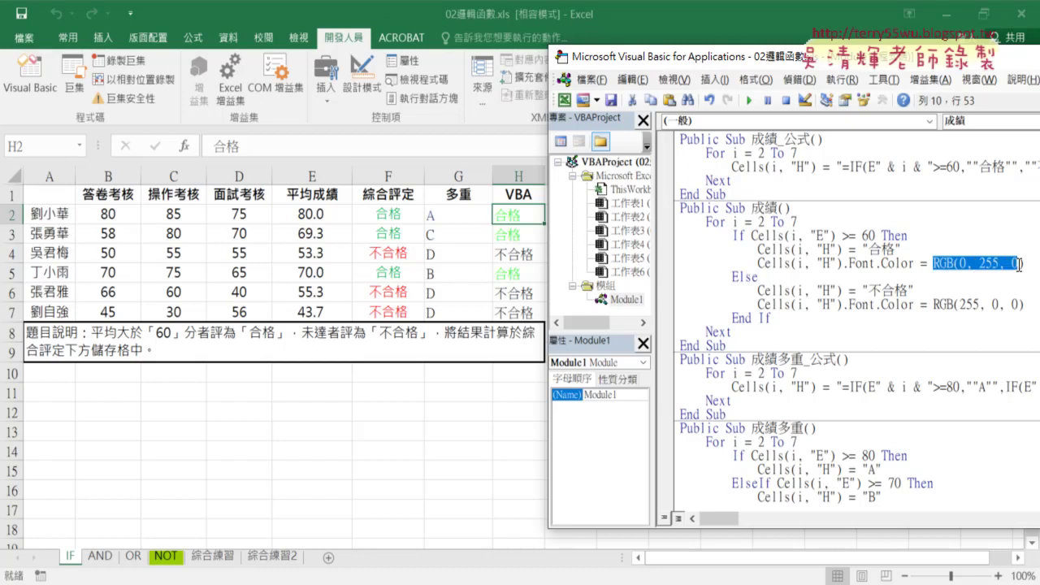
{"action": "left_click_drag", "start_coordinate": [934, 304], "coordinate": [1025, 305]}
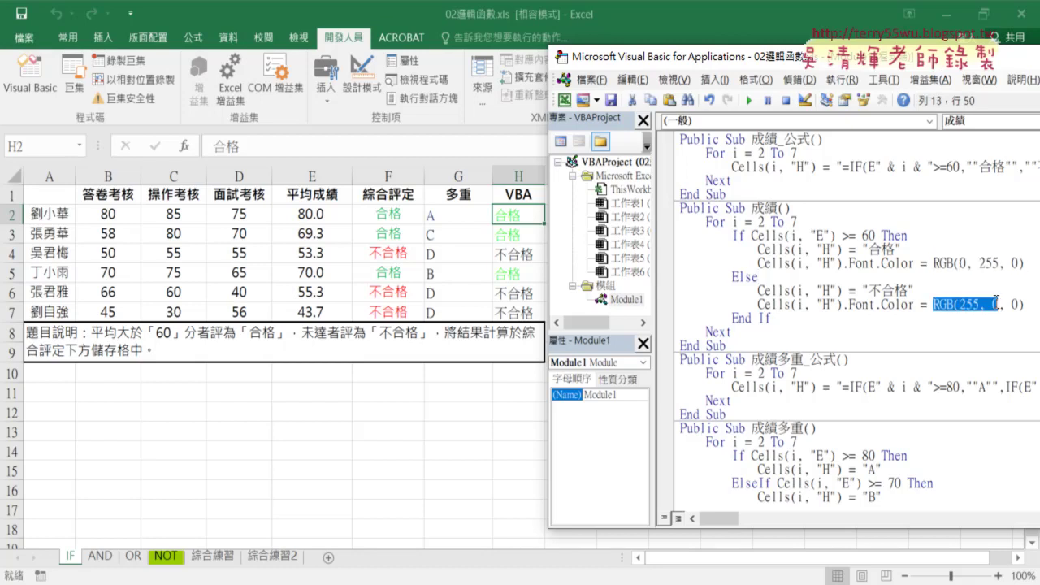
{"action": "left_click", "coordinate": [908, 277]}
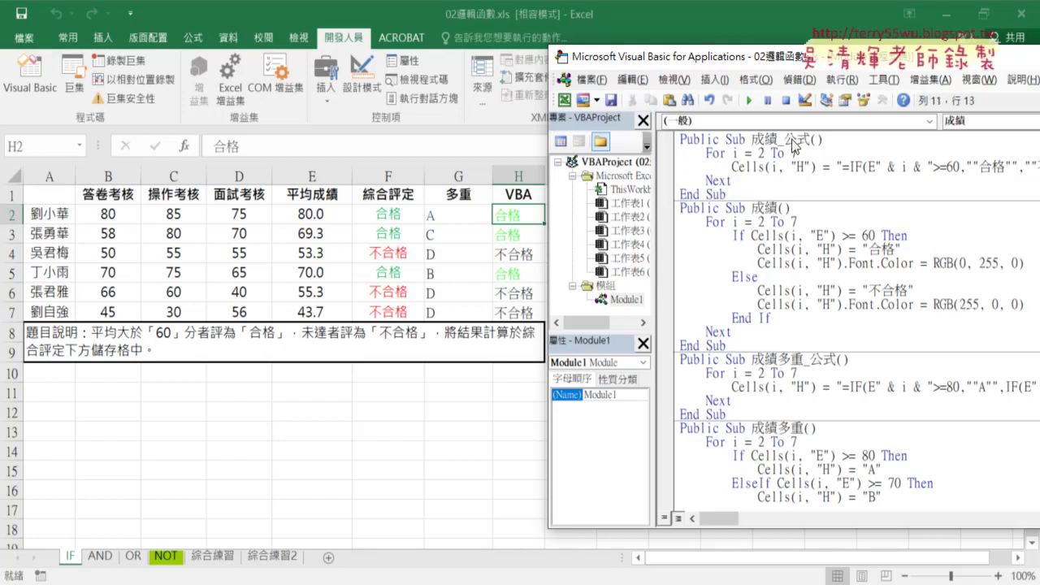
{"action": "left_click", "coordinate": [750, 100]}
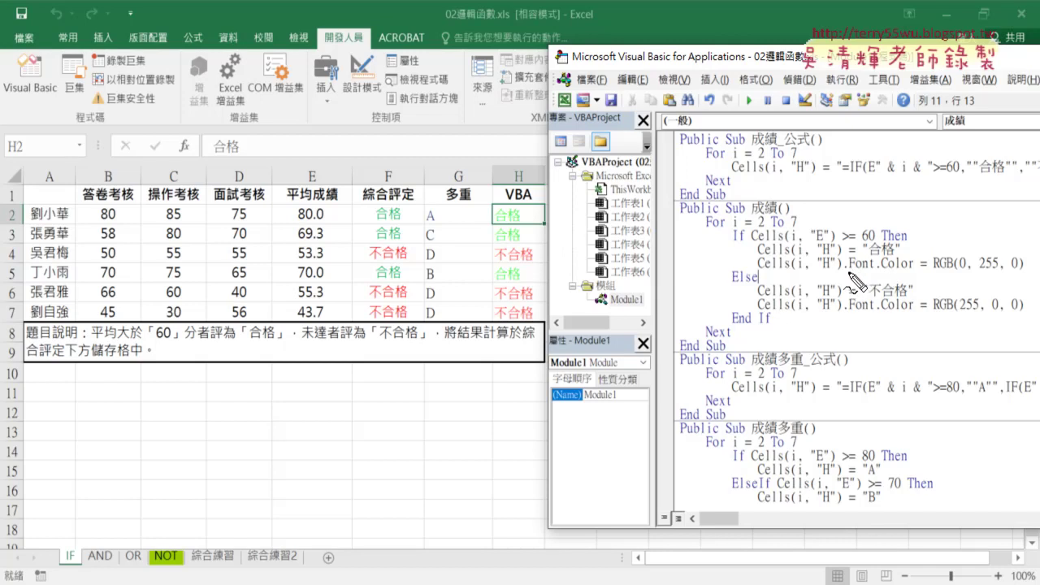
{"action": "left_click_drag", "start_coordinate": [847, 274], "coordinate": [912, 276]}
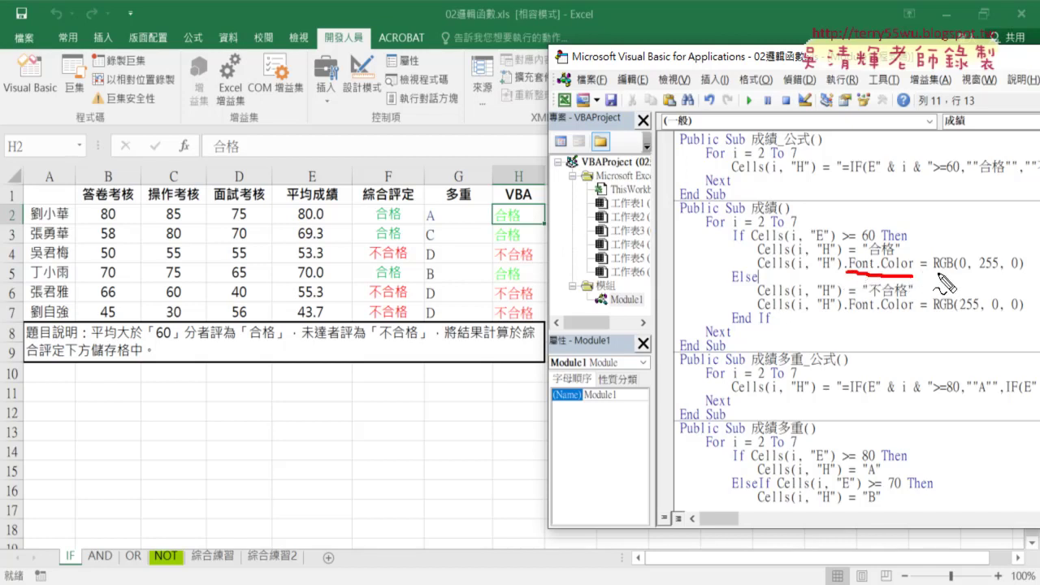
{"action": "left_click_drag", "start_coordinate": [937, 273], "coordinate": [955, 272]}
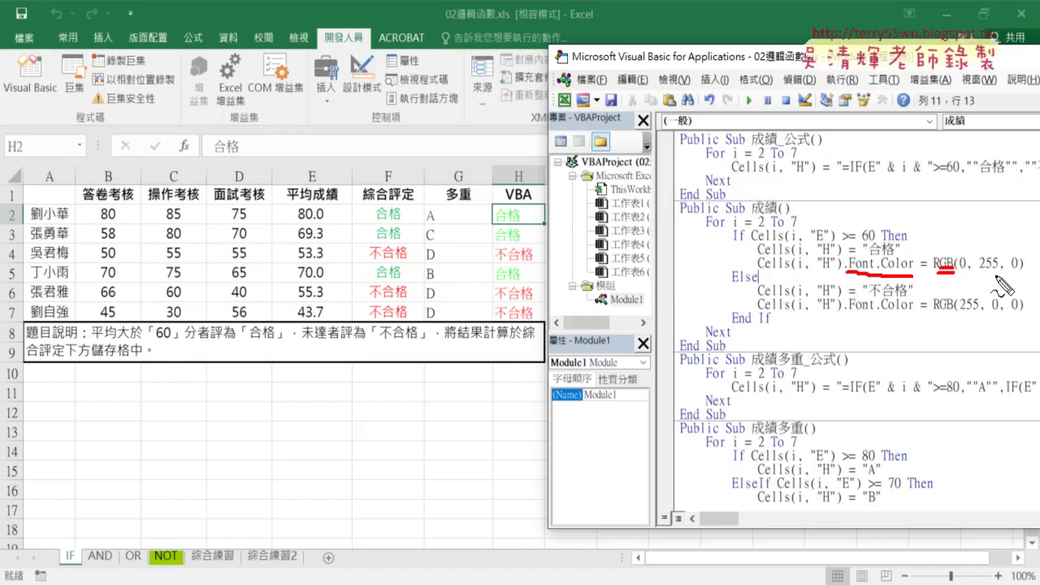
{"action": "key", "text": "Escape"}
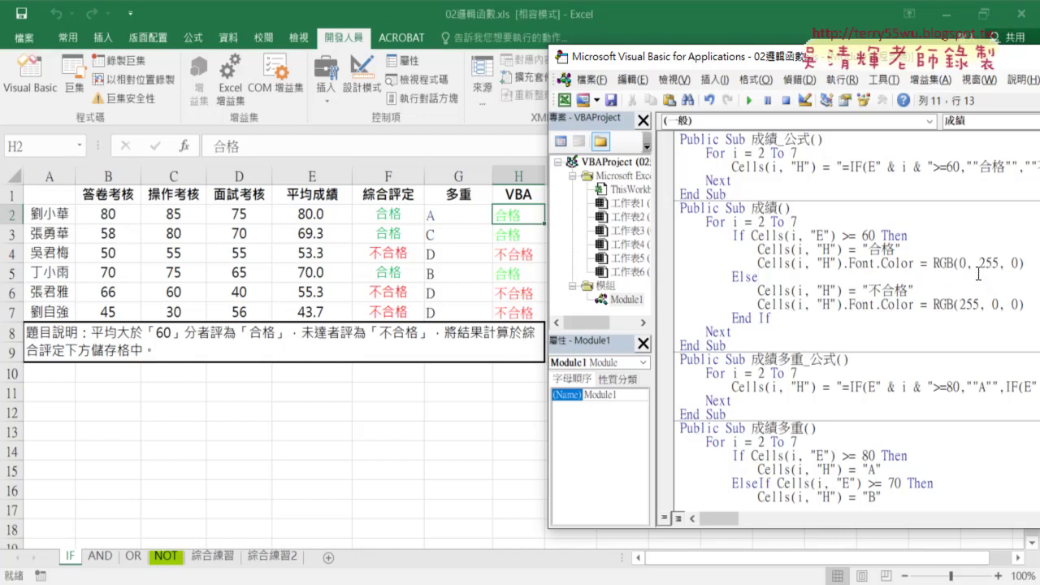
Run the 成績多重 macro to write grades A, C, D, B, D, D into H2:H7.
{"action": "scroll", "coordinate": [881, 401], "scroll_direction": "down", "scroll_amount": 3}
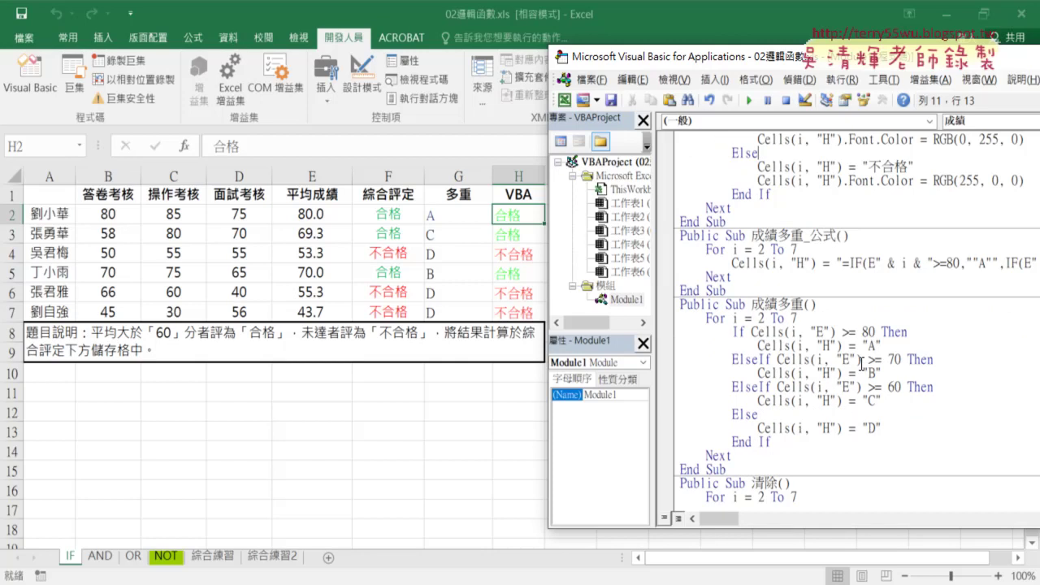
{"action": "left_click", "coordinate": [813, 263]}
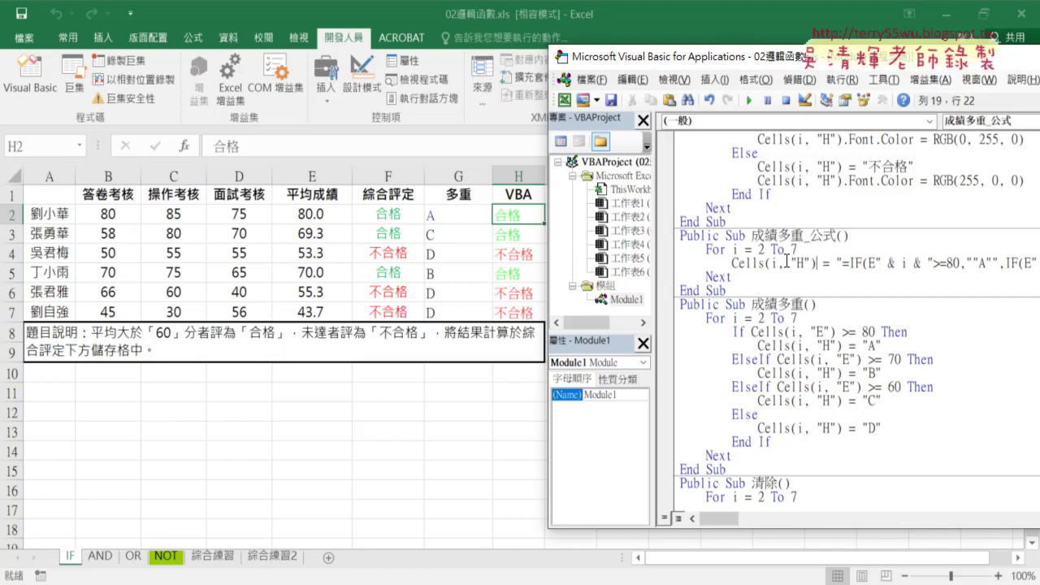
{"action": "scroll", "coordinate": [731, 345], "scroll_direction": "down", "scroll_amount": 2}
{"action": "left_click", "coordinate": [792, 298]}
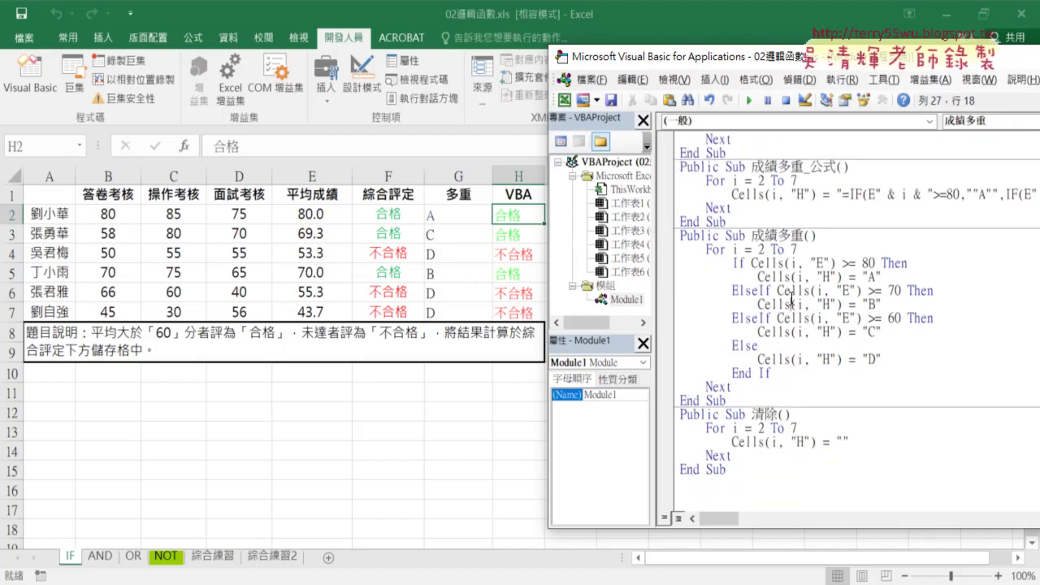
{"action": "left_click", "coordinate": [749, 100]}
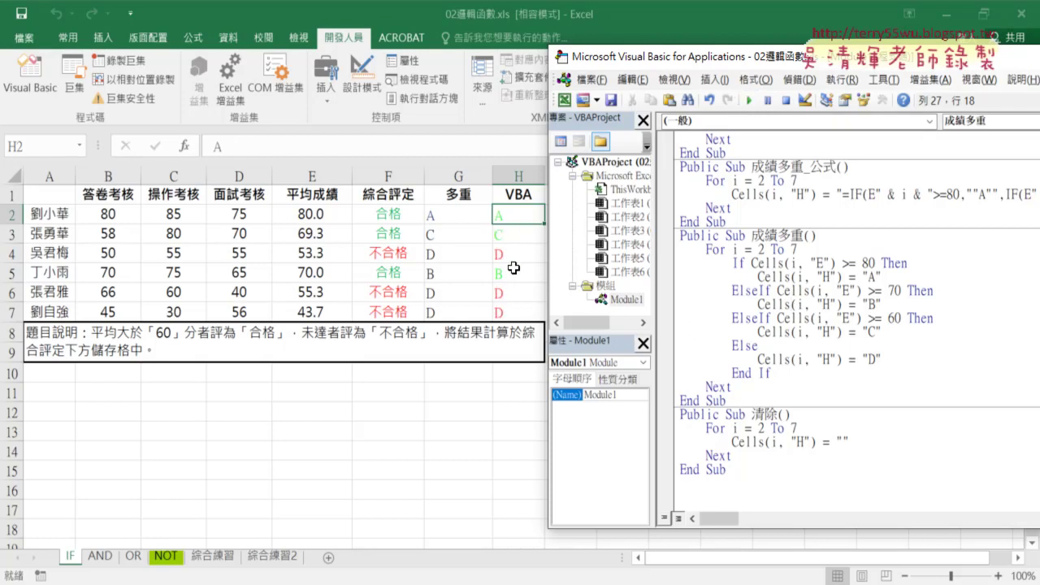
Add a blank line beneath each of the A, B, C and D assignments in 成績多重.
{"action": "left_click", "coordinate": [894, 278]}
{"action": "key", "text": "Return"}
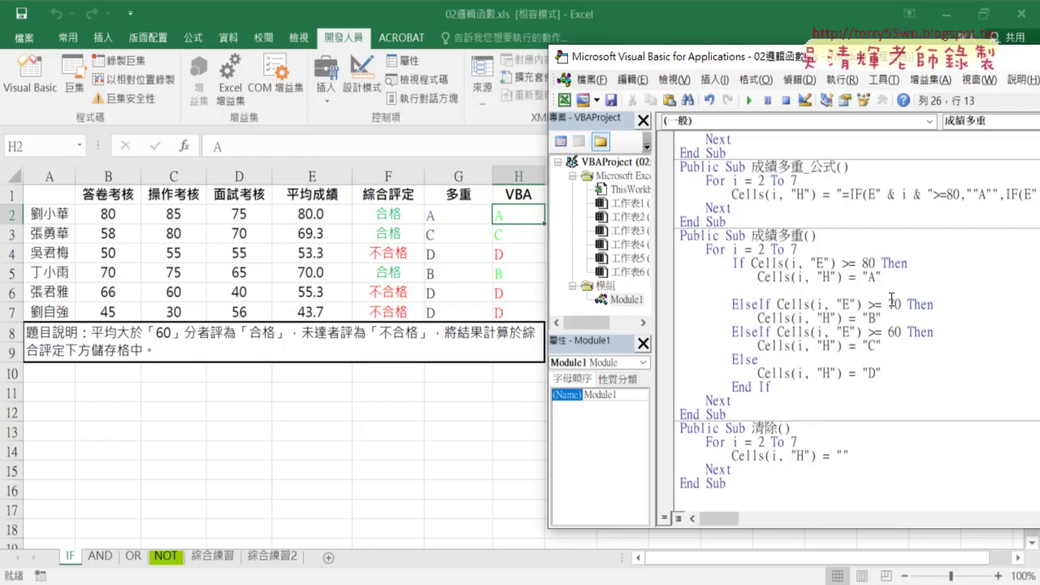
{"action": "left_click", "coordinate": [890, 315]}
{"action": "key", "text": "Return"}
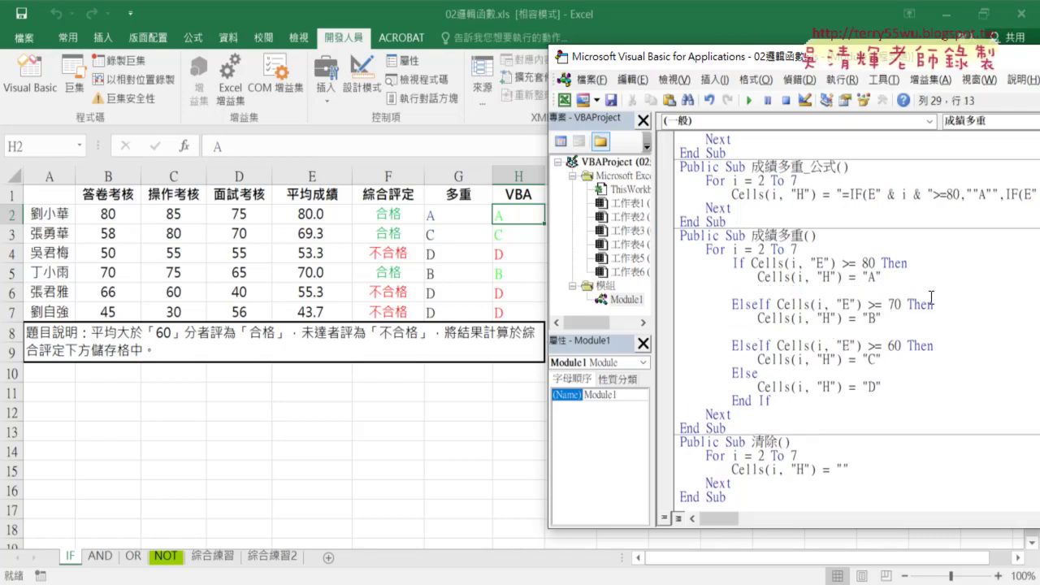
{"action": "left_click", "coordinate": [907, 360]}
{"action": "key", "text": "Return"}
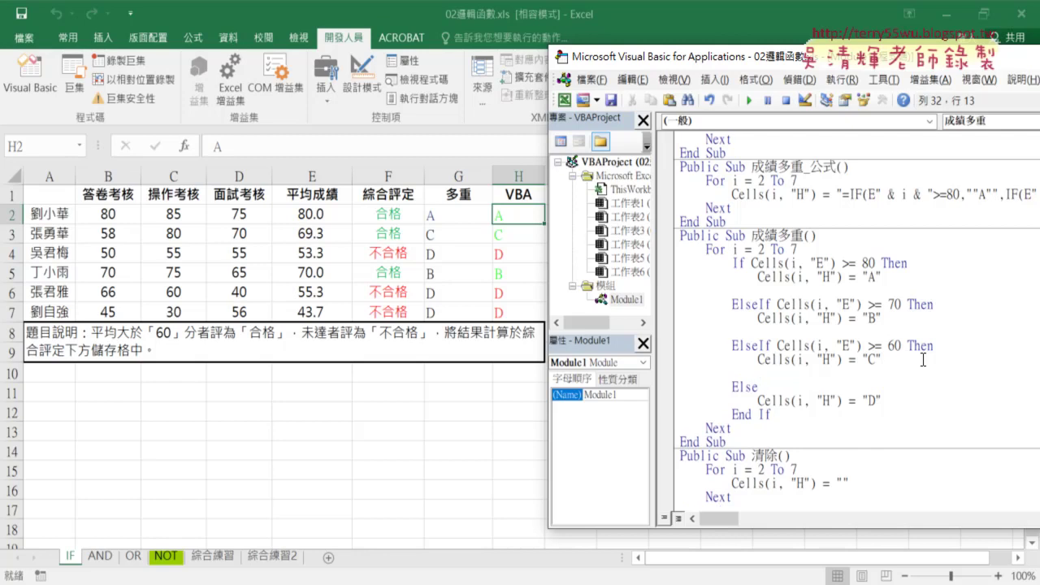
{"action": "left_click", "coordinate": [907, 396]}
{"action": "key", "text": "Return"}
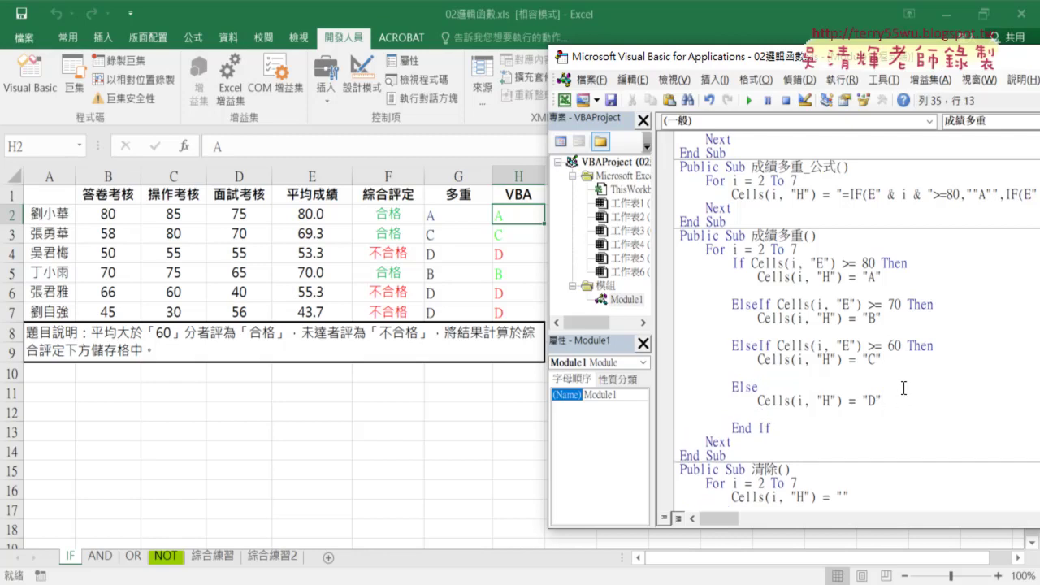
Copy the red RGB(255, 0, 0) Font.Color line from 成績 to under the D grade.
{"action": "scroll", "coordinate": [903, 388], "scroll_direction": "up", "scroll_amount": 2}
{"action": "scroll", "coordinate": [904, 389], "scroll_direction": "up", "scroll_amount": 2}
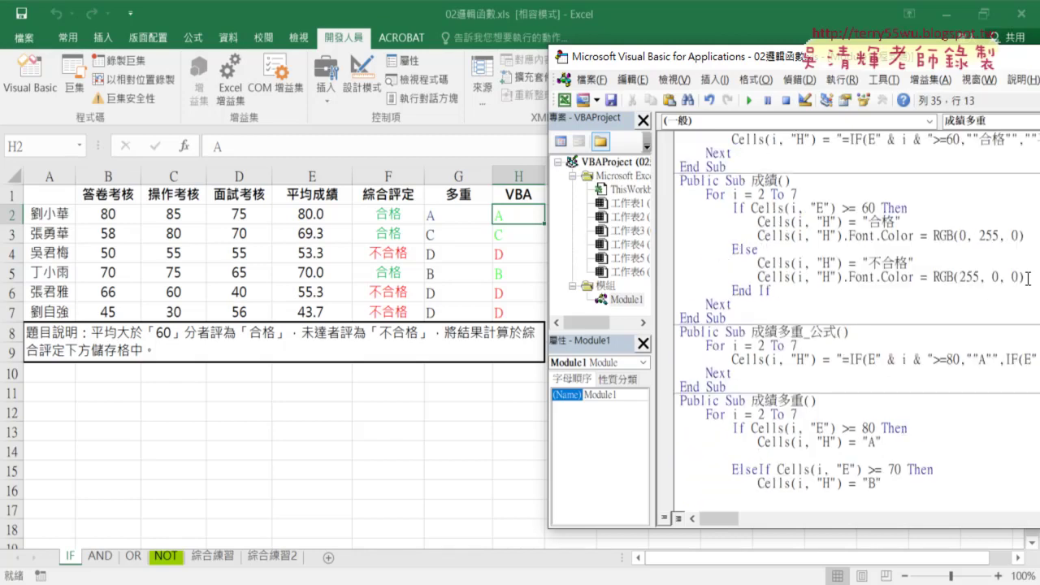
{"action": "left_click_drag", "start_coordinate": [1026, 277], "coordinate": [756, 278]}
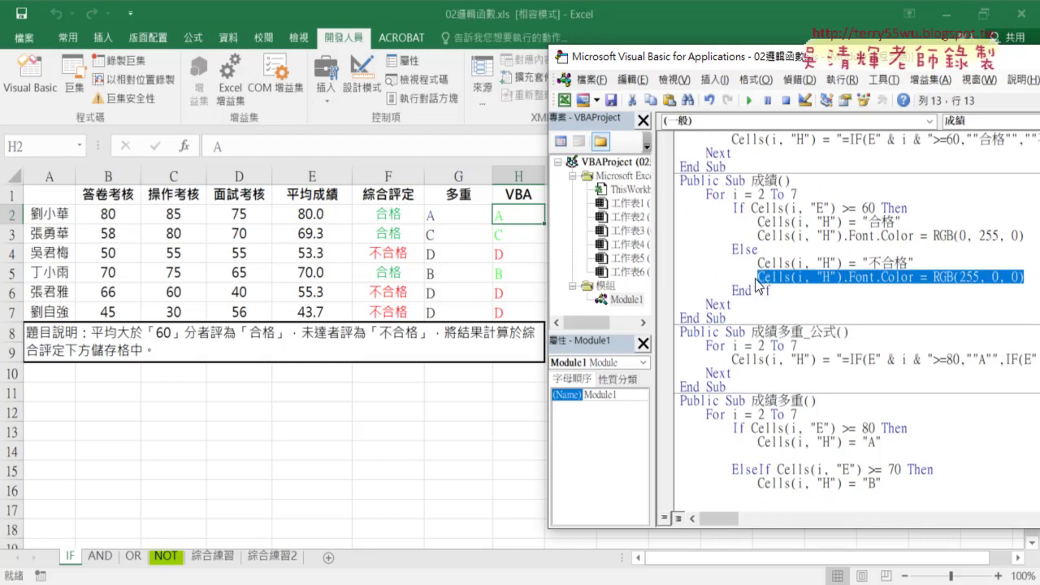
{"action": "key", "text": "ctrl+c"}
{"action": "scroll", "coordinate": [837, 341], "scroll_direction": "down", "scroll_amount": 3}
{"action": "scroll", "coordinate": [812, 358], "scroll_direction": "down", "scroll_amount": 2}
{"action": "left_click", "coordinate": [795, 363]}
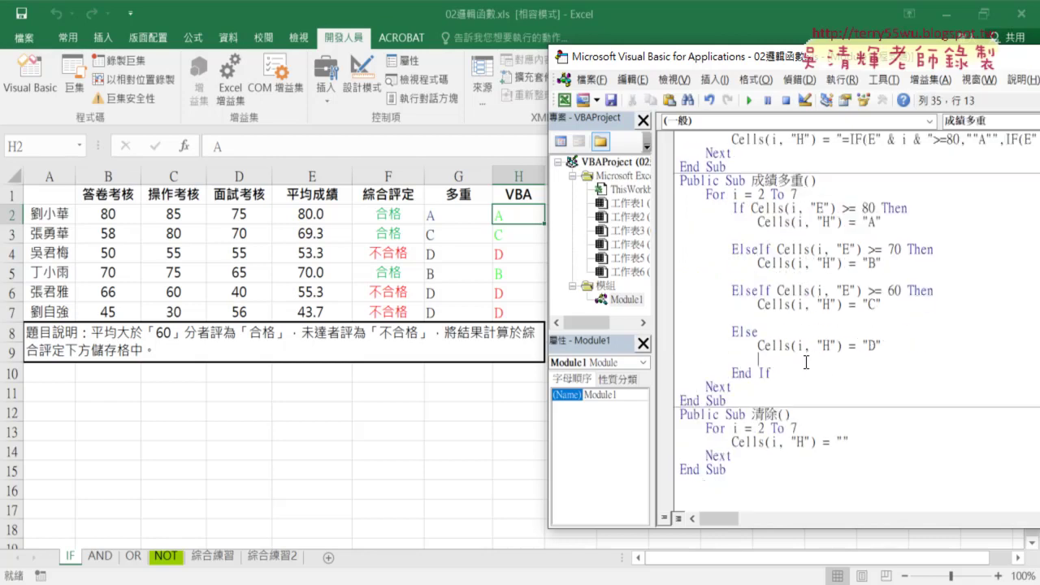
{"action": "key", "text": "ctrl+v"}
Copy the green RGB(0, 255, 0) Font.Color line from 成績 to under the A grade.
{"action": "scroll", "coordinate": [859, 358], "scroll_direction": "up", "scroll_amount": 3}
{"action": "scroll", "coordinate": [858, 358], "scroll_direction": "up", "scroll_amount": 3}
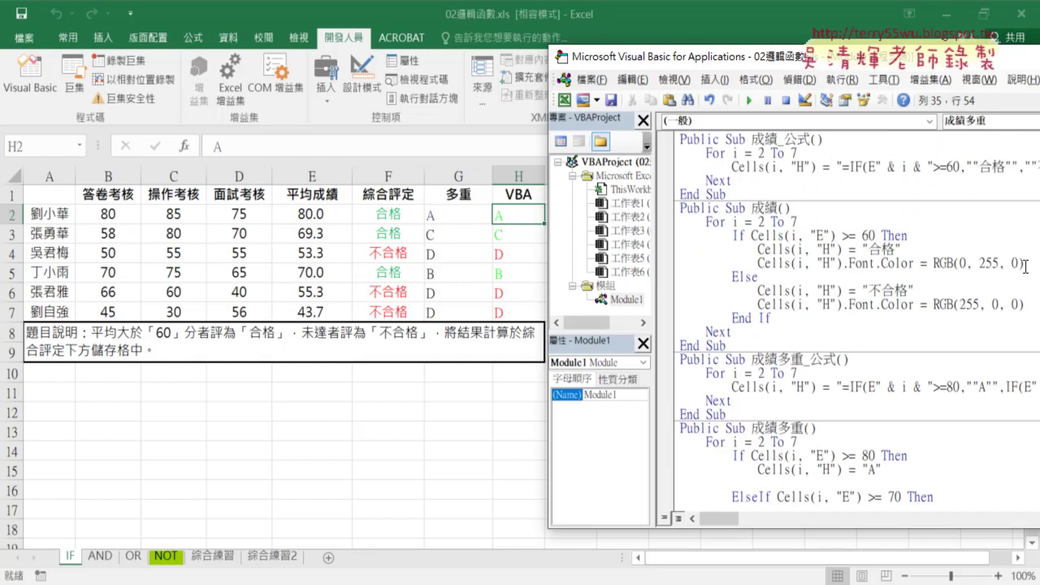
{"action": "left_click_drag", "start_coordinate": [1027, 263], "coordinate": [760, 271]}
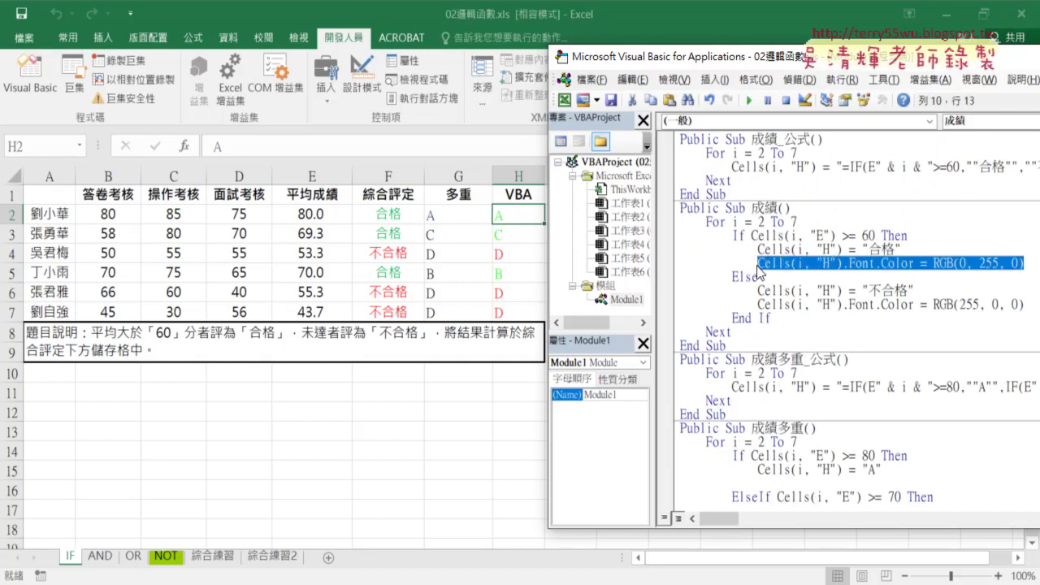
{"action": "scroll", "coordinate": [764, 275], "scroll_direction": "down", "scroll_amount": 3}
{"action": "scroll", "coordinate": [772, 277], "scroll_direction": "down", "scroll_amount": 4}
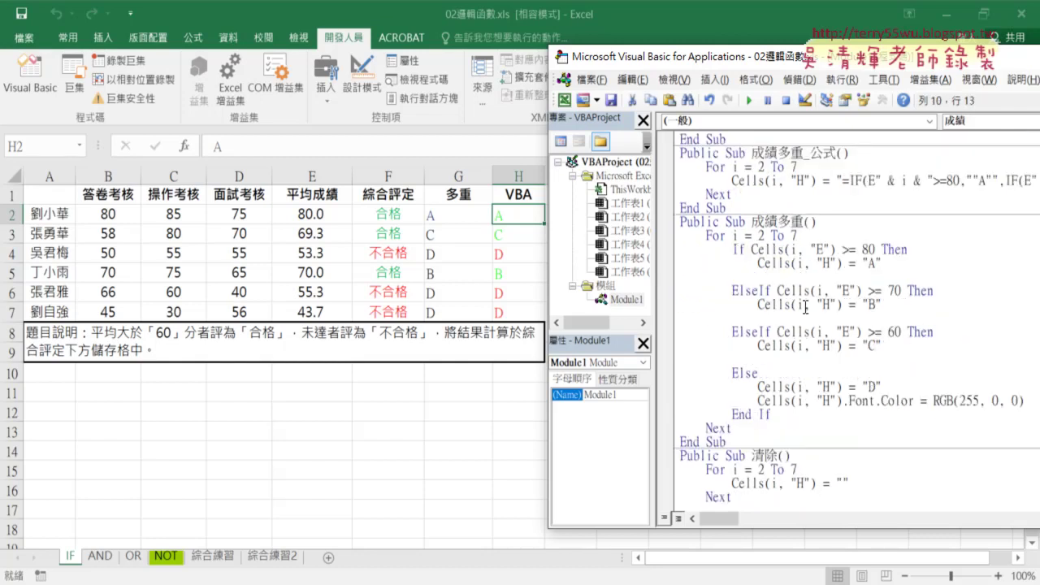
{"action": "left_click", "coordinate": [786, 278]}
{"action": "key", "text": "ctrl+v"}
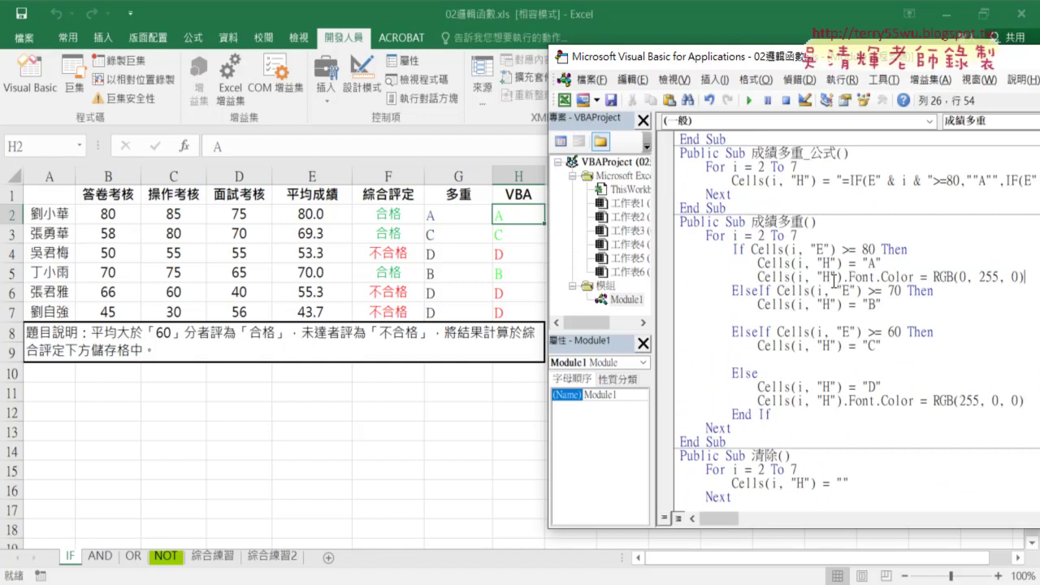
Paste the green colour line under the B grade and change it to blue, RGB(0, 0, 255).
{"action": "left_click", "coordinate": [874, 262]}
{"action": "left_click", "coordinate": [847, 318]}
{"action": "key", "text": "ctrl+v"}
{"action": "mouse_move", "coordinate": [1001, 317]}
{"action": "left_mouse_down"}
{"action": "mouse_move", "coordinate": [980, 318]}
{"action": "mouse_move", "coordinate": [998, 317]}
{"action": "left_mouse_up"}
{"action": "type", "text": "0, 255"}
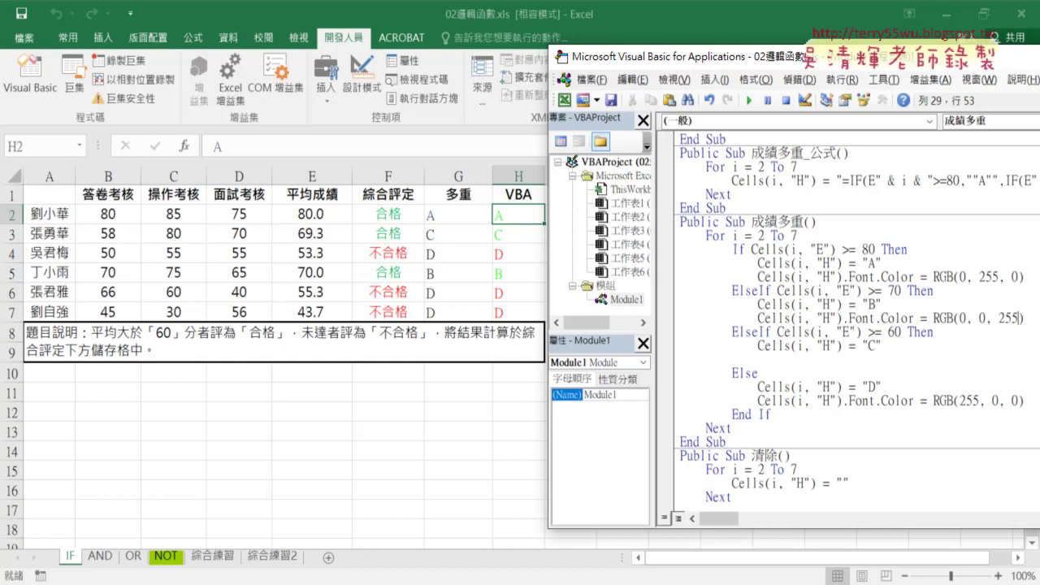
{"action": "left_click", "coordinate": [981, 278]}
{"action": "left_click_drag", "start_coordinate": [944, 317], "coordinate": [953, 317]}
Paste the colour line under the C grade and make it yellow, RGB(255, 255, 0).
{"action": "left_click", "coordinate": [893, 363]}
{"action": "key", "text": "ctrl+v"}
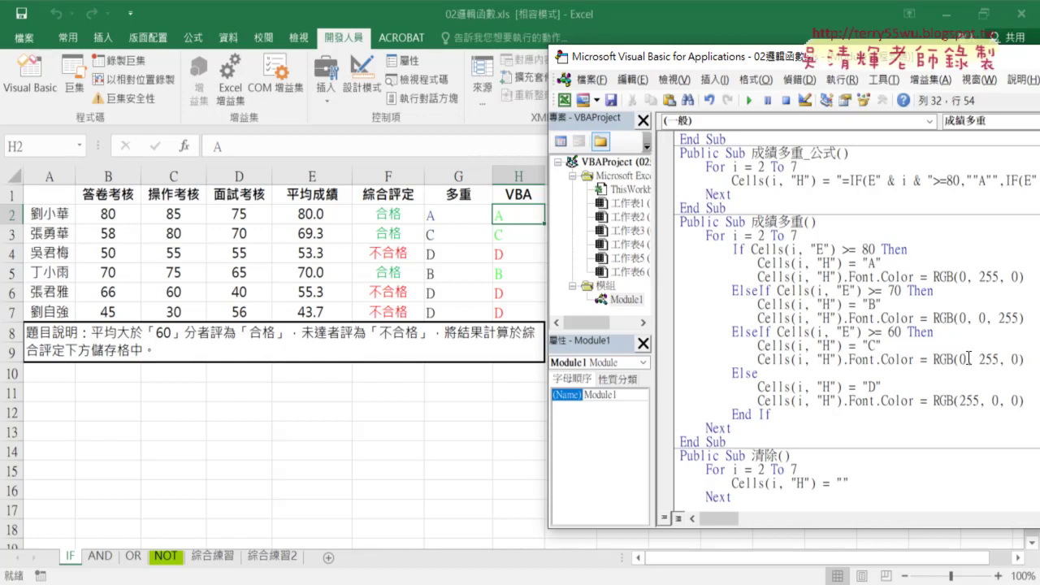
{"action": "double_click", "coordinate": [962, 360]}
{"action": "type", "text": "255"}
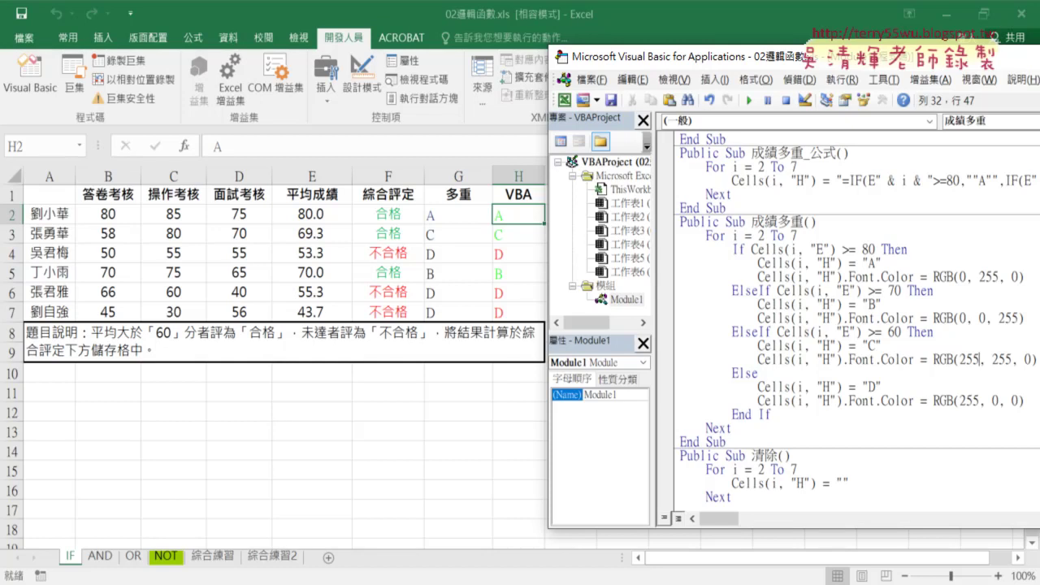
Run the 成績多重 macro and compare column H's A green, B blue, C yellow, D red against the code.
{"action": "left_click", "coordinate": [820, 319]}
{"action": "left_click", "coordinate": [749, 101]}
{"action": "left_click_drag", "start_coordinate": [512, 203], "coordinate": [517, 216]}
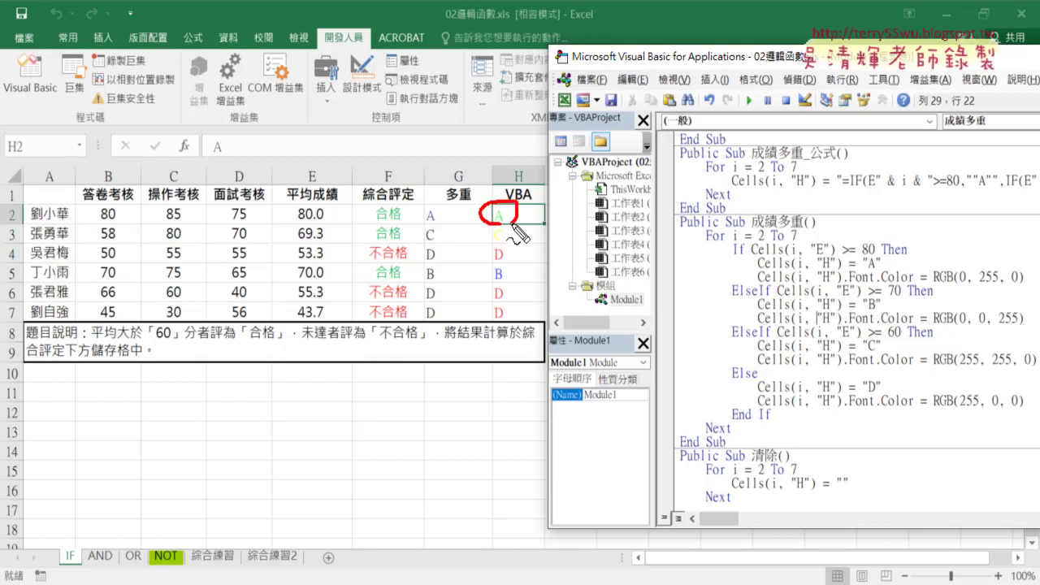
{"action": "left_click_drag", "start_coordinate": [978, 282], "coordinate": [1005, 282]}
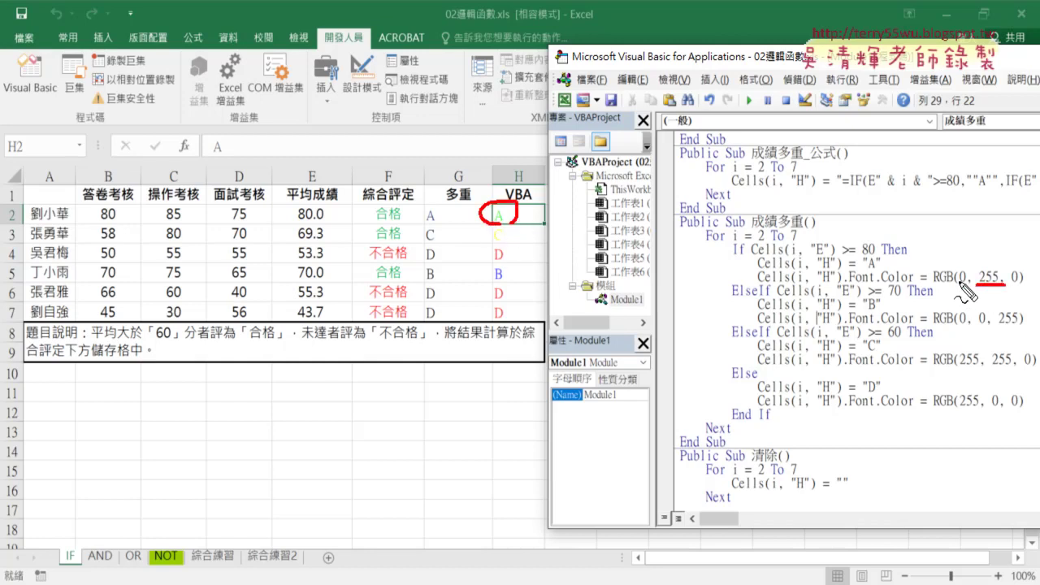
{"action": "left_click_drag", "start_coordinate": [493, 277], "coordinate": [503, 278]}
{"action": "left_click_drag", "start_coordinate": [999, 325], "coordinate": [1015, 326]}
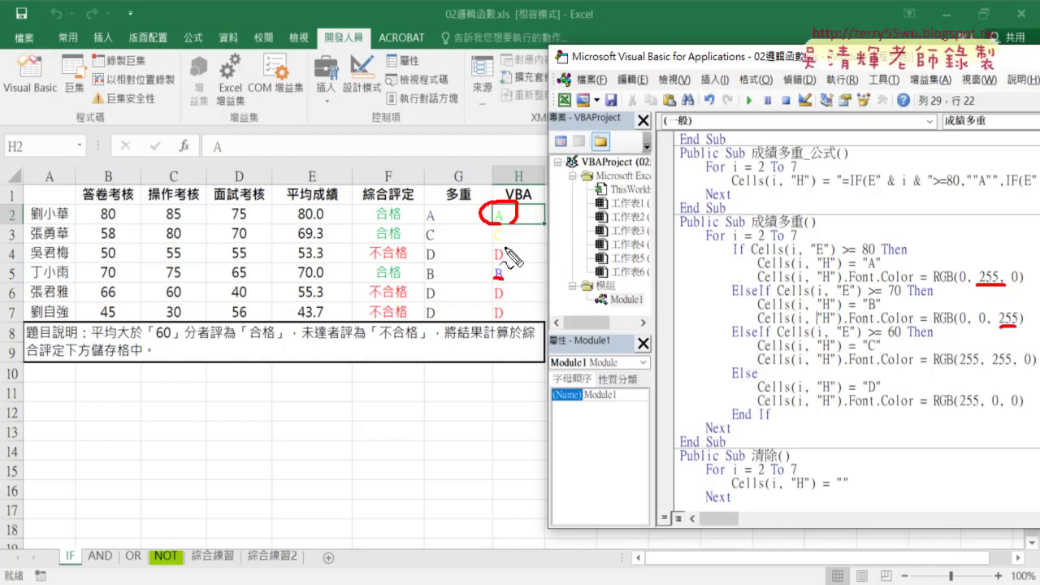
{"action": "left_click_drag", "start_coordinate": [504, 246], "coordinate": [492, 246]}
{"action": "left_click_drag", "start_coordinate": [957, 365], "coordinate": [1011, 366]}
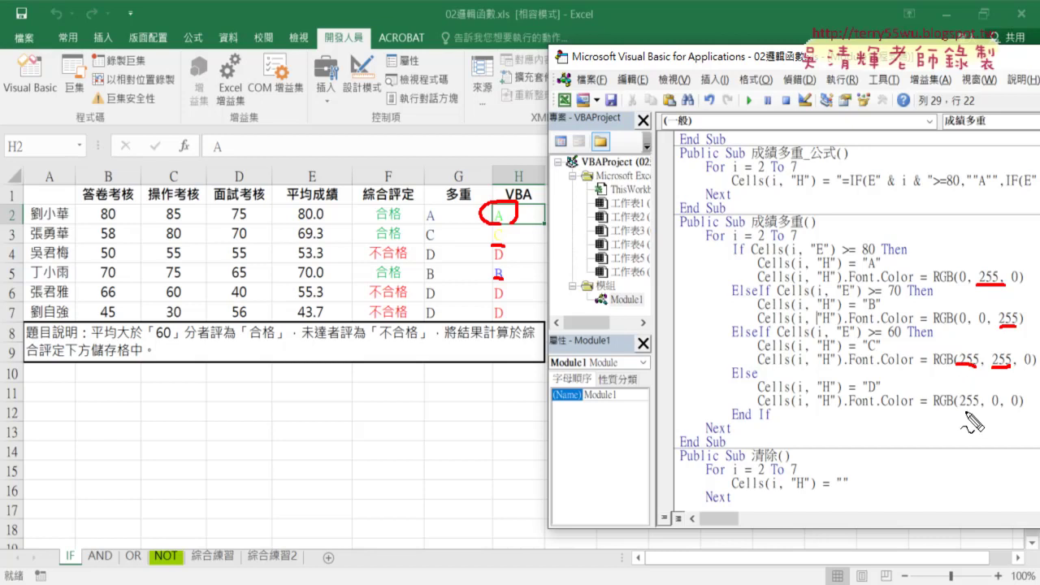
{"action": "left_click_drag", "start_coordinate": [957, 403], "coordinate": [979, 404]}
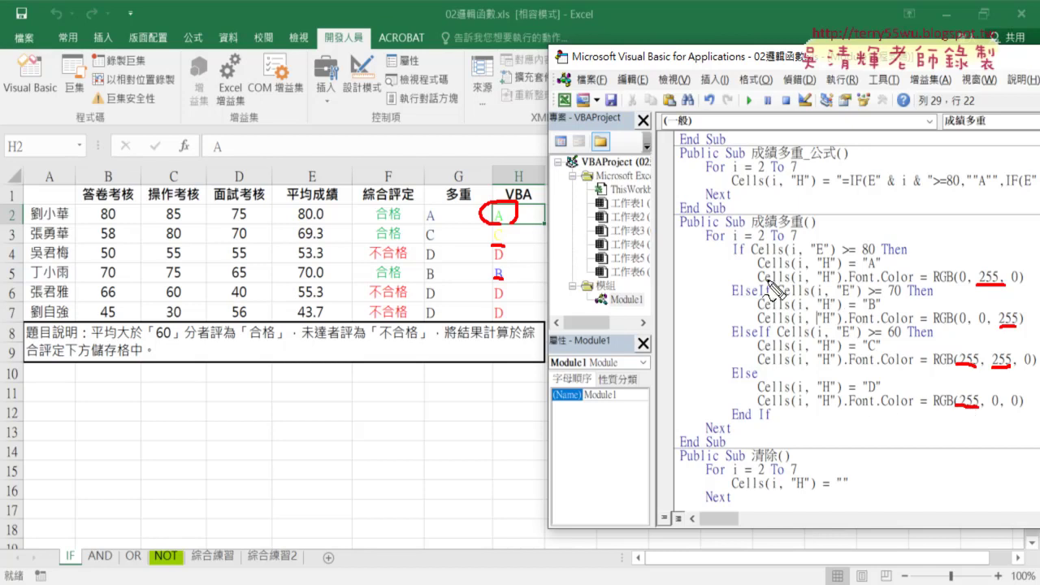
{"action": "left_click_drag", "start_coordinate": [765, 286], "coordinate": [902, 284]}
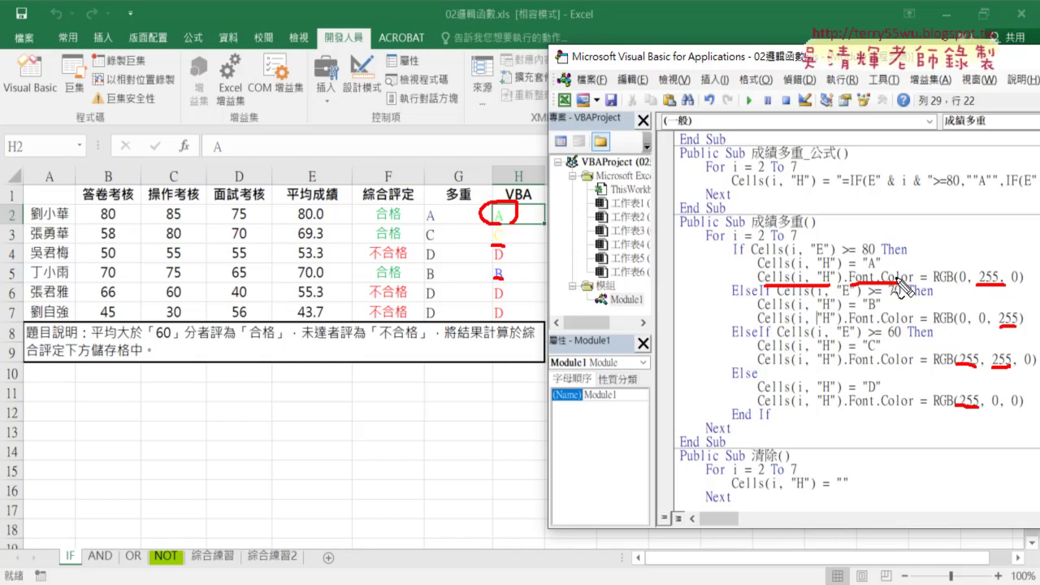
Back on the worksheet, clear column H with 清除 and refill it using the 成績_公式 button.
{"action": "left_click", "coordinate": [398, 452]}
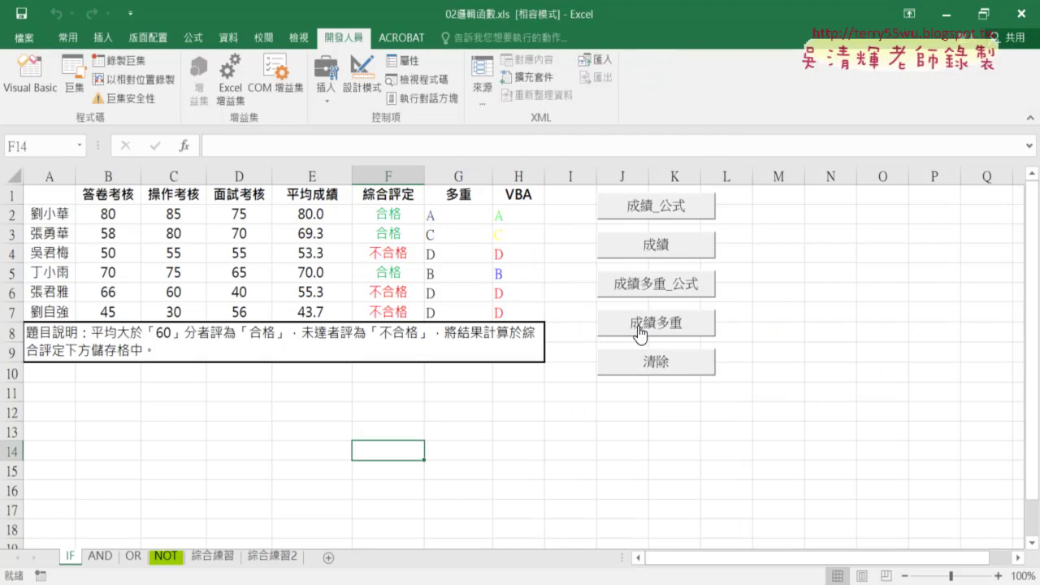
{"action": "left_click", "coordinate": [660, 361]}
{"action": "left_click", "coordinate": [662, 215]}
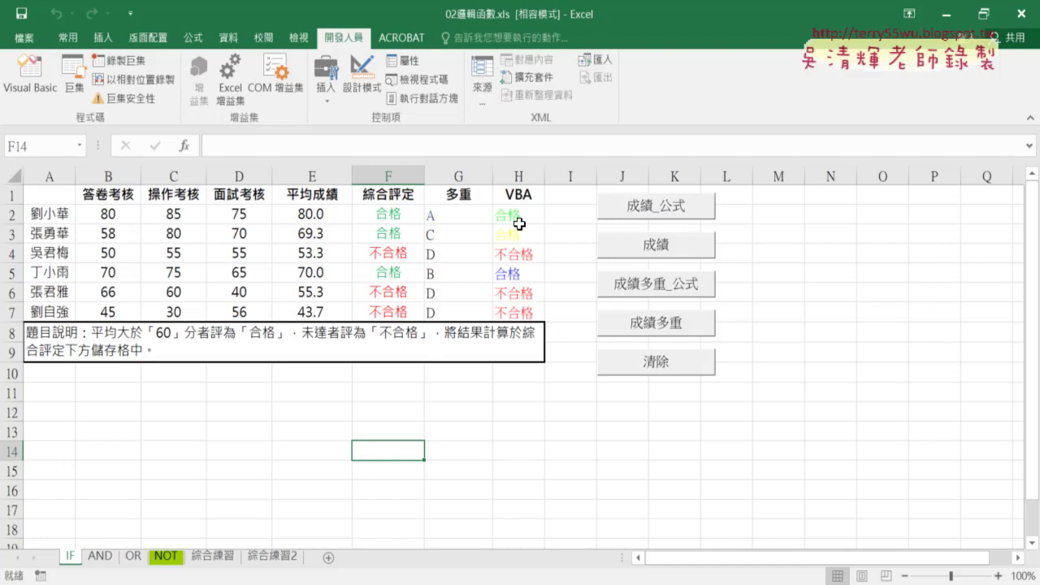
Run the 成績, 成績多重 and 成績 buttons, ending with green 合格 and red 不合格 in column H.
{"action": "left_click", "coordinate": [620, 247]}
{"action": "left_click", "coordinate": [674, 330]}
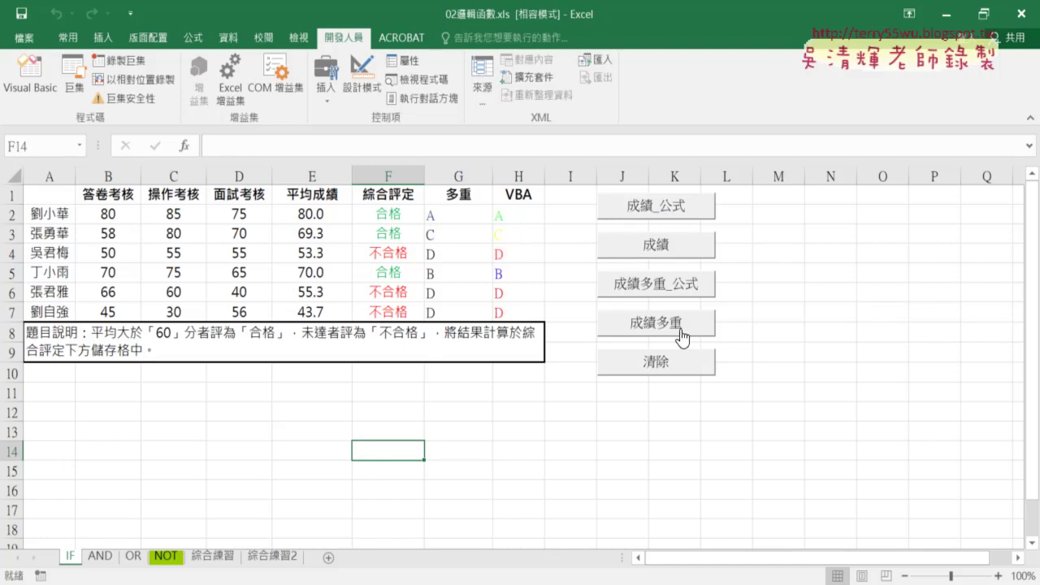
{"action": "left_click", "coordinate": [662, 247]}
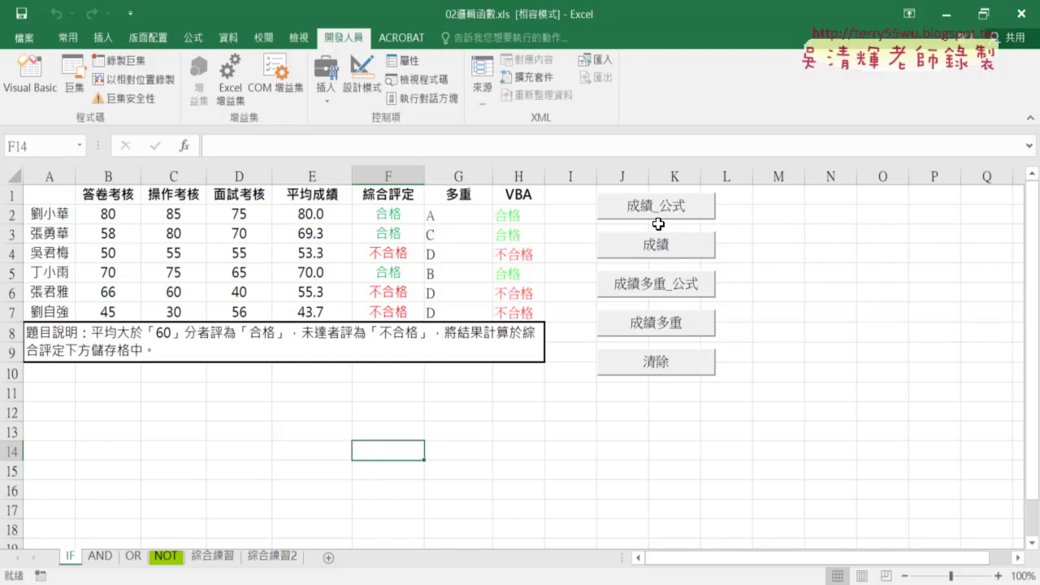